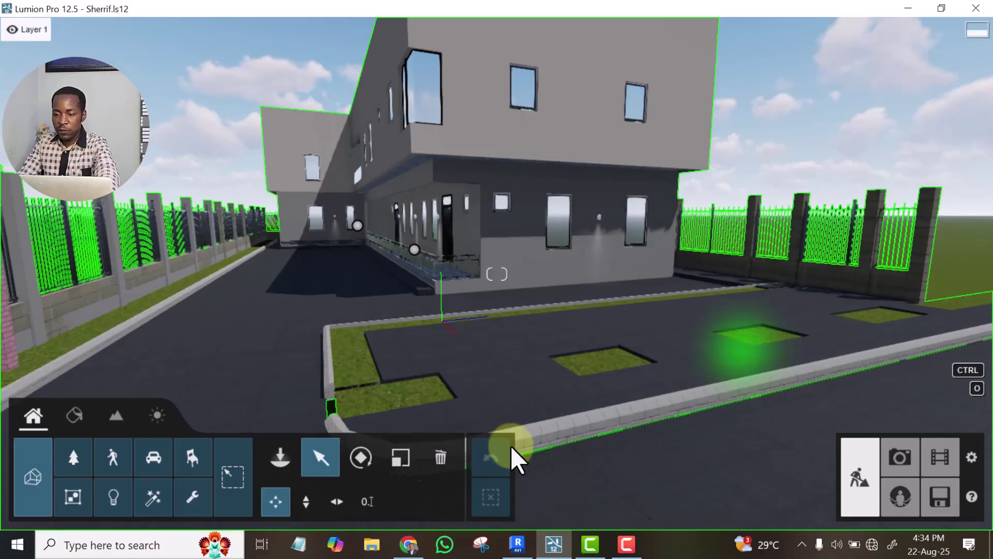
# Switch to Revit and select the GRASS LAWN floor in the planting openings in front of the building in 3D
pyautogui.press('s')
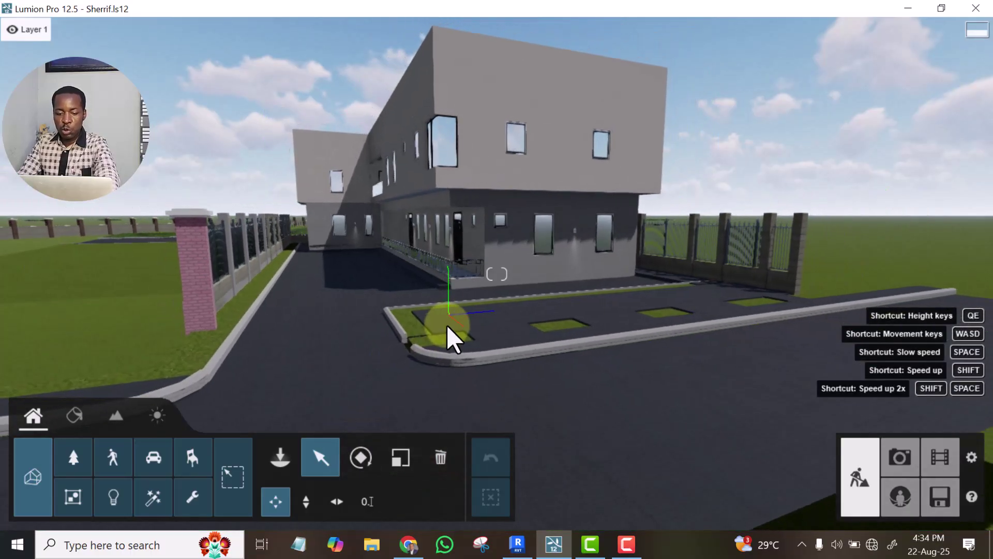
pyautogui.press('q')
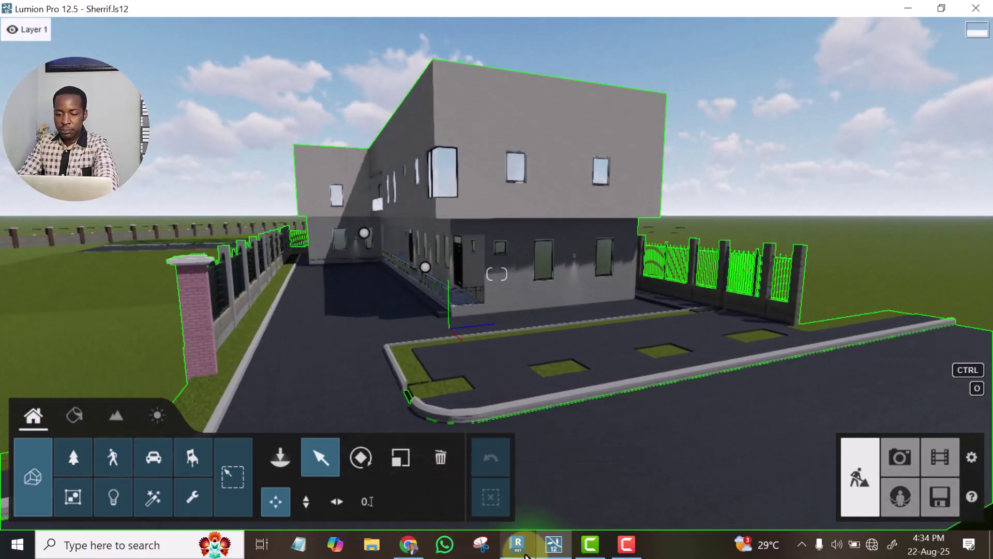
pyautogui.click(517, 544)
pyautogui.keyDown('shift'); pyautogui.moveTo(491, 416); pyautogui.dragTo(694, 339, button='middle'); pyautogui.keyUp('shift')
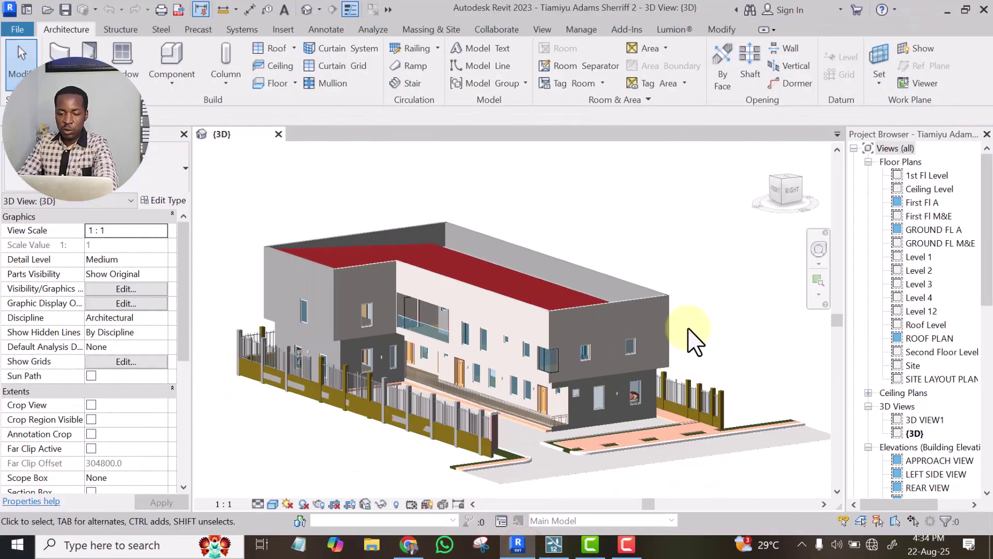
pyautogui.keyDown('shift'); pyautogui.moveTo(760, 321); pyautogui.dragTo(681, 342, button='middle'); pyautogui.keyUp('shift')
pyautogui.scroll(5, 564, 429)
pyautogui.scroll(6, 575, 405)
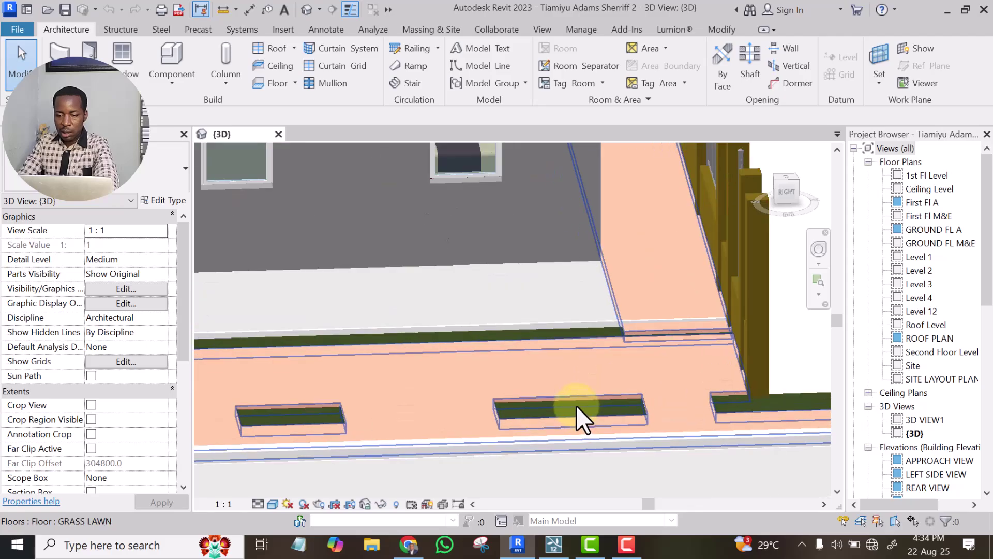
pyautogui.click(571, 403)
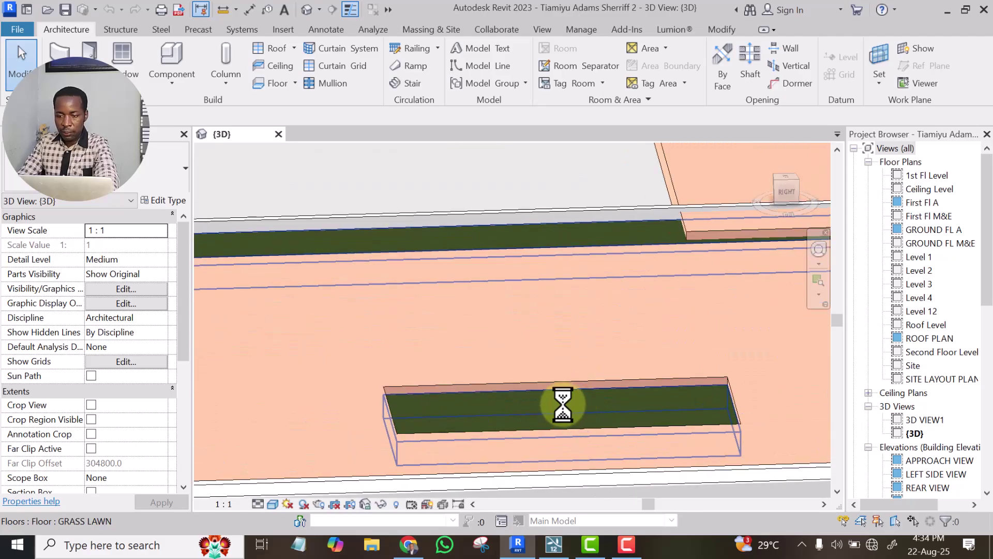
# Open the Site floor plan with the GRASS LAWN floor still selected
pyautogui.scroll(-5, 563, 403)
pyautogui.scroll(-4, 612, 396)
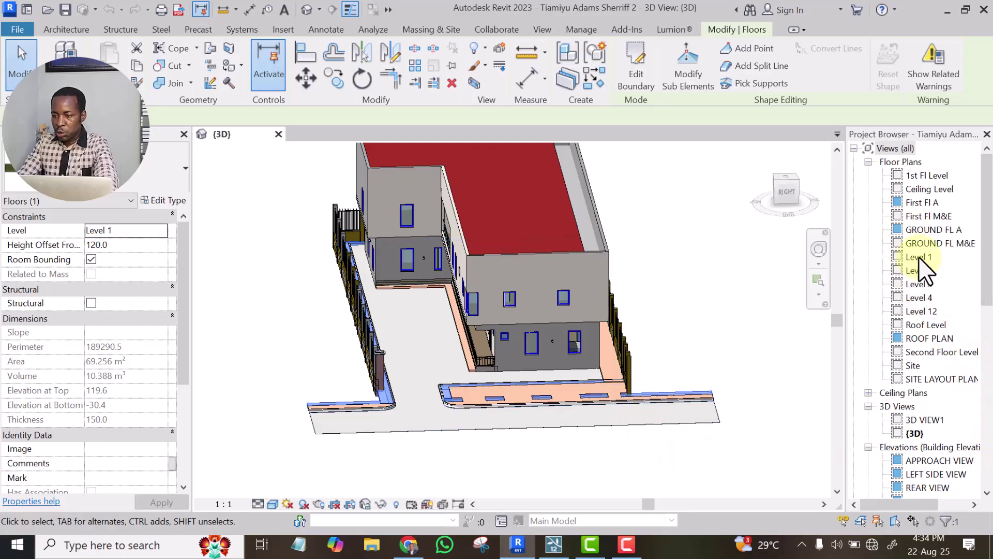
pyautogui.click(911, 367)
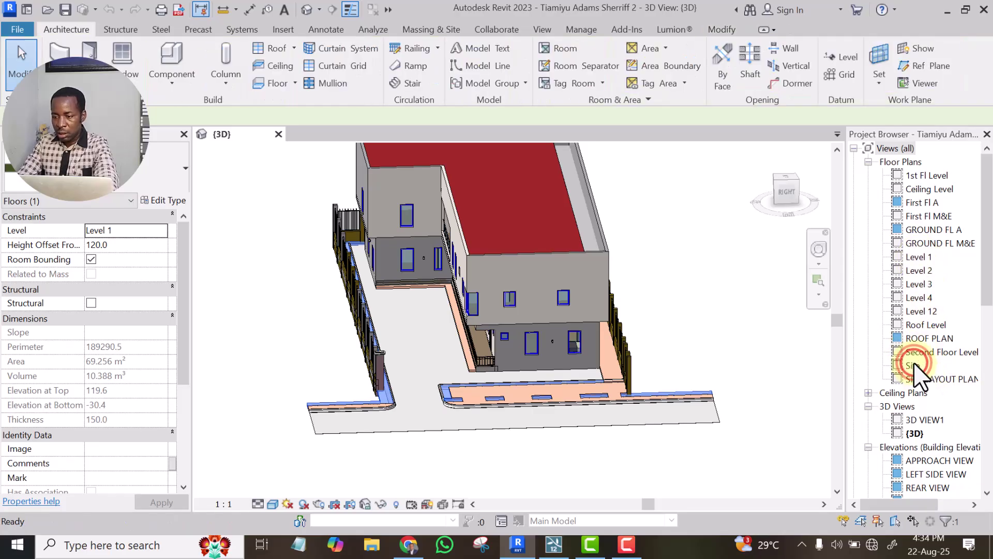
pyautogui.doubleClick(912, 366)
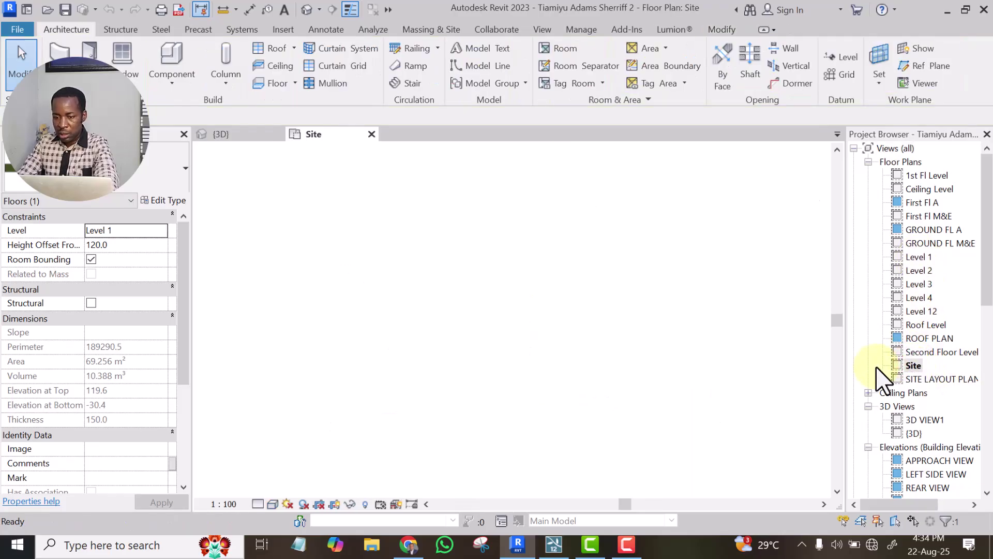
pyautogui.click(586, 399)
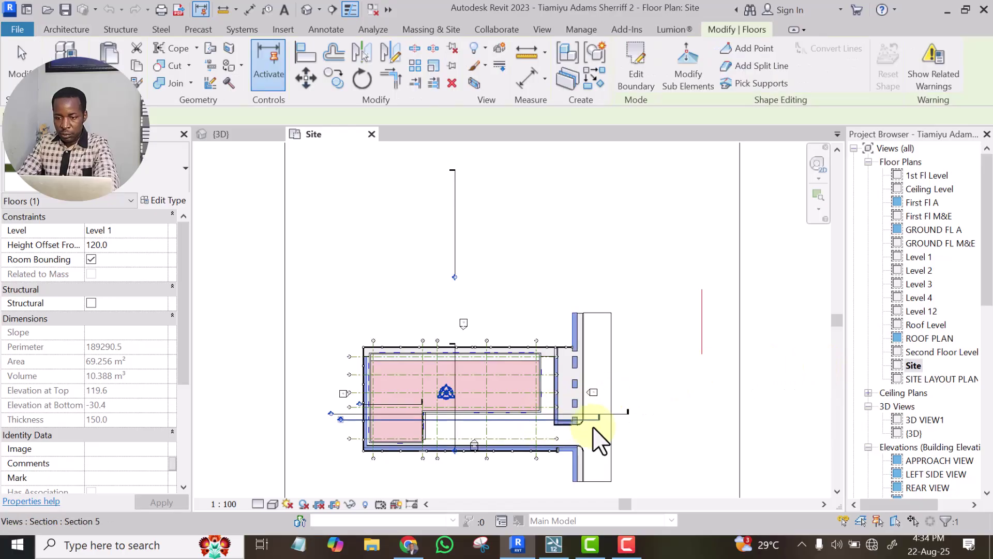
pyautogui.scroll(3, 652, 421)
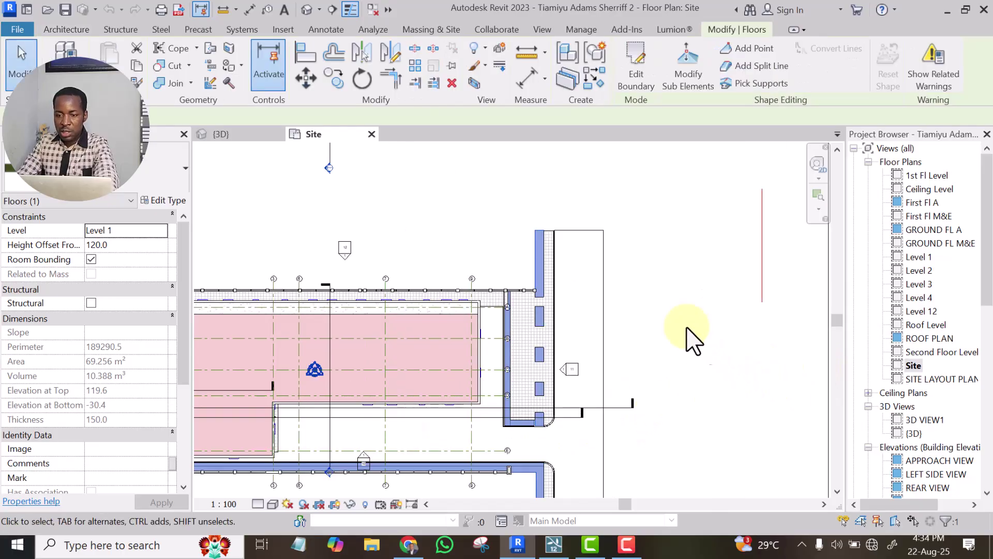
pyautogui.scroll(-2, 574, 305)
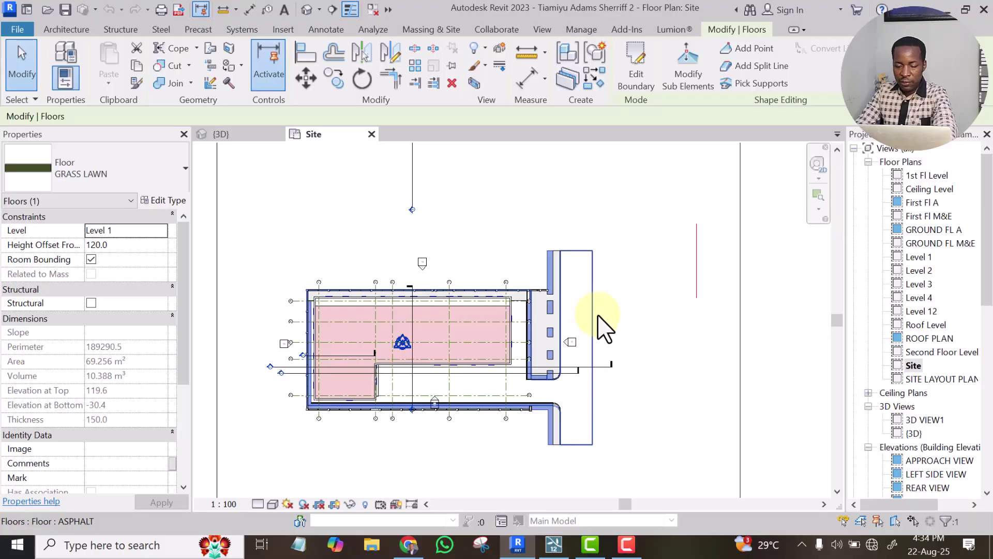
# Copy the GRASS LAWN floor horizontally by 20000, away from the building and across the road, and dismiss the overlap warning
pyautogui.click(333, 75)
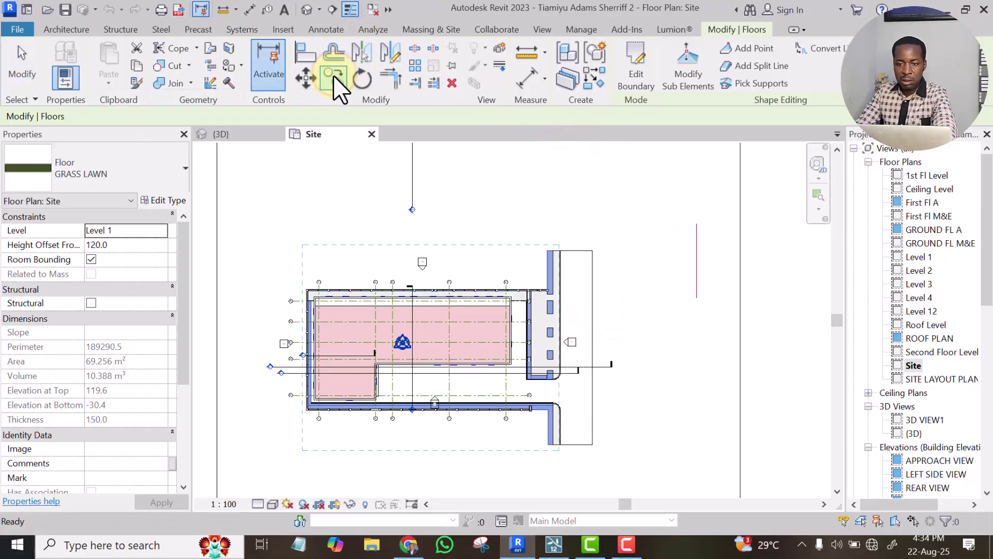
pyautogui.click(318, 223)
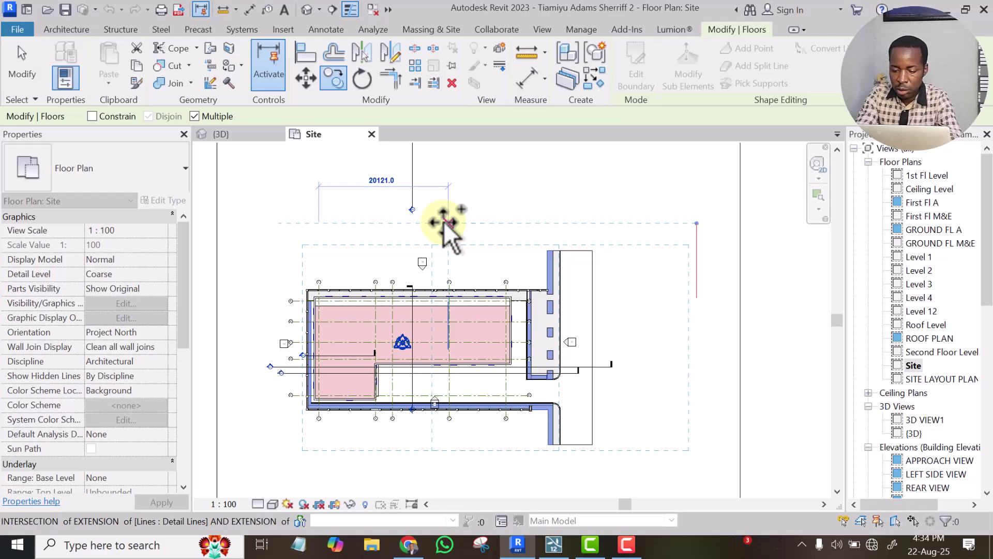
pyautogui.write('20000')
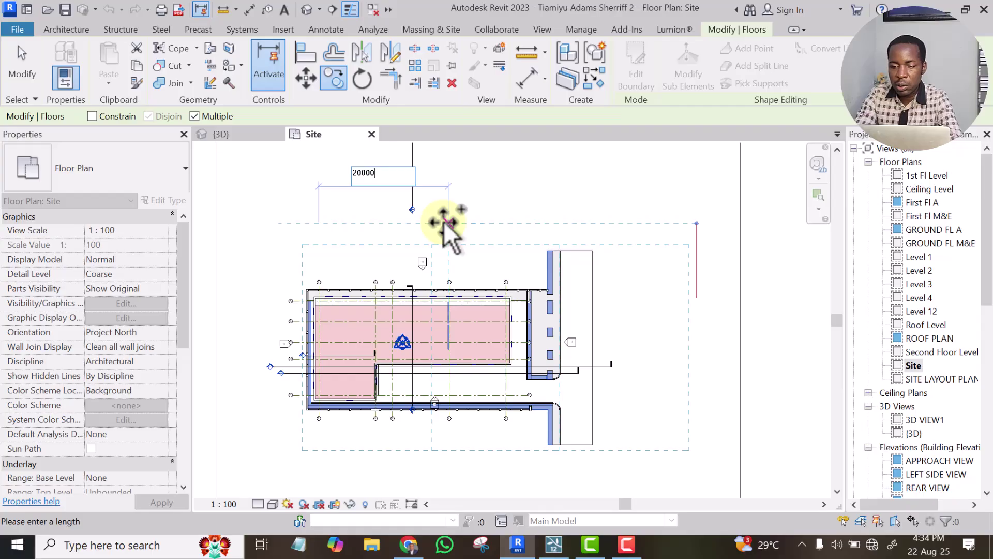
pyautogui.press('Return')
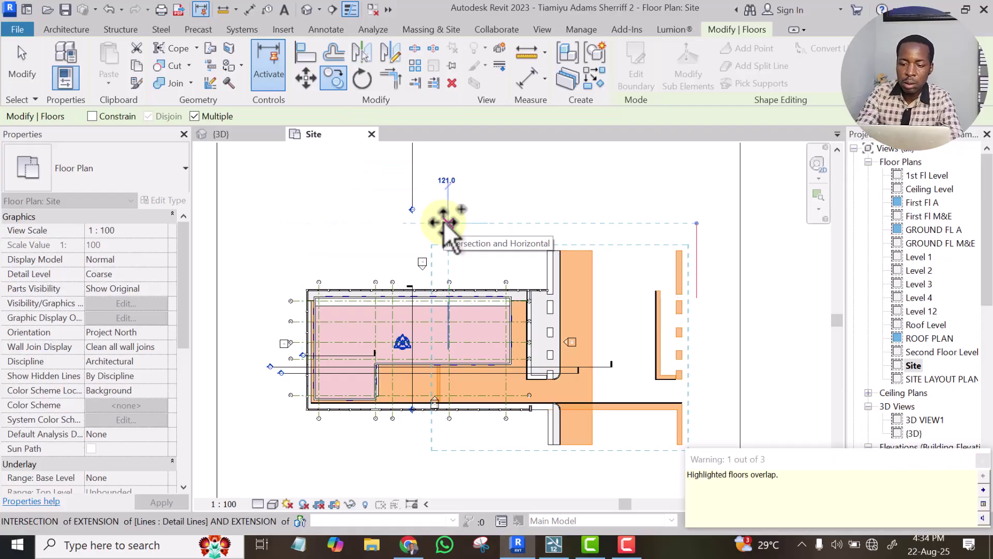
pyautogui.click(17, 61)
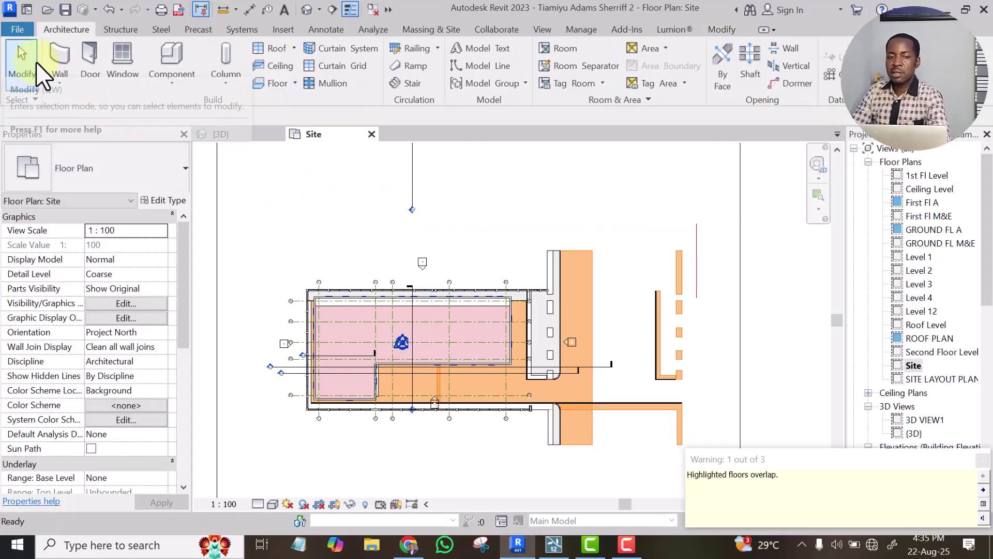
pyautogui.click(477, 195)
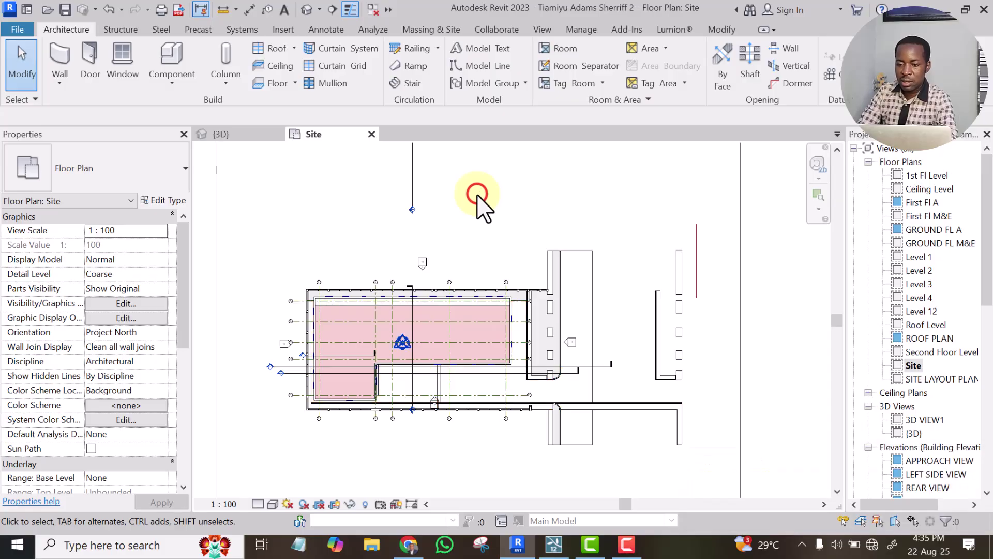
# Examine the copied lawn's position relative to the road and building in the Site plan and the 3D view
pyautogui.scroll(-2, 419, 210)
pyautogui.scroll(2, 563, 299)
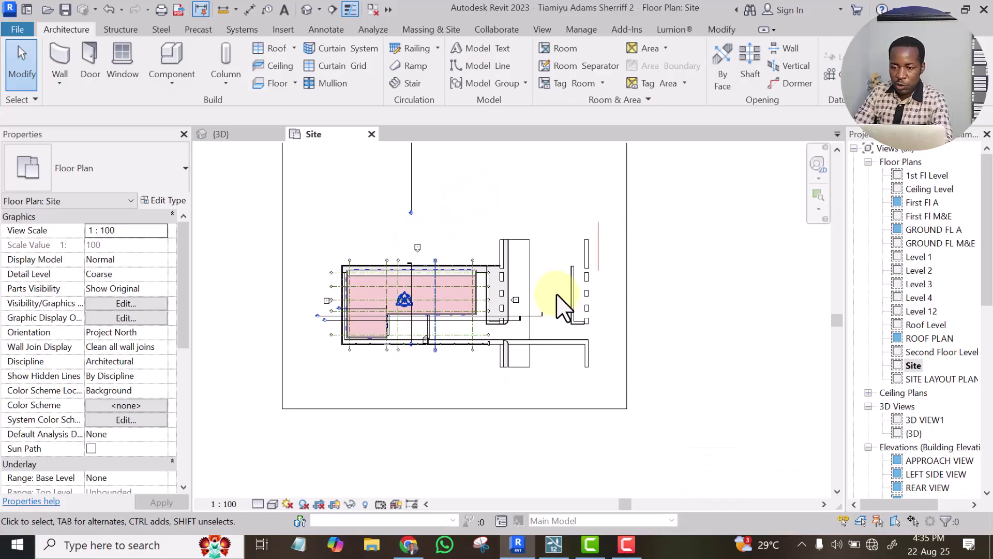
pyautogui.scroll(2, 527, 261)
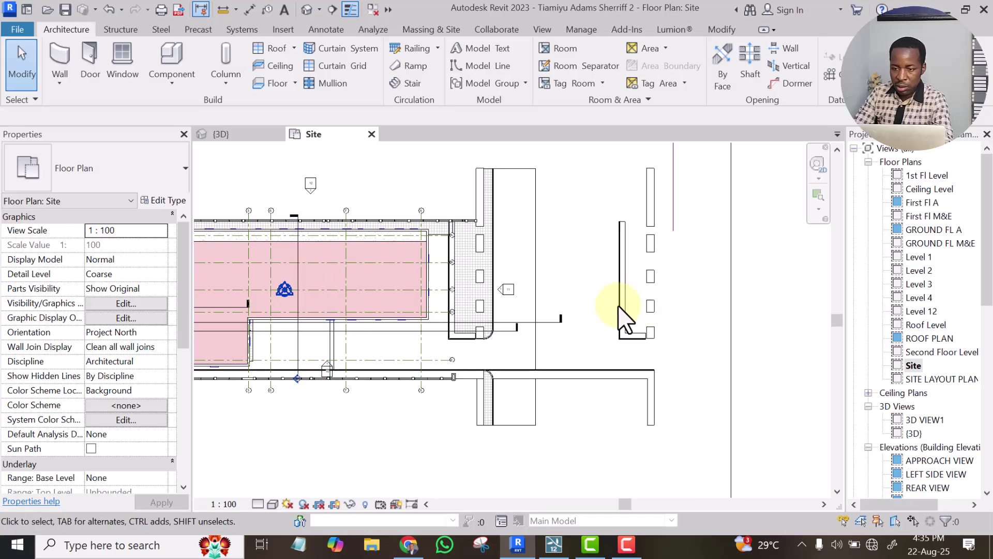
pyautogui.scroll(2, 641, 326)
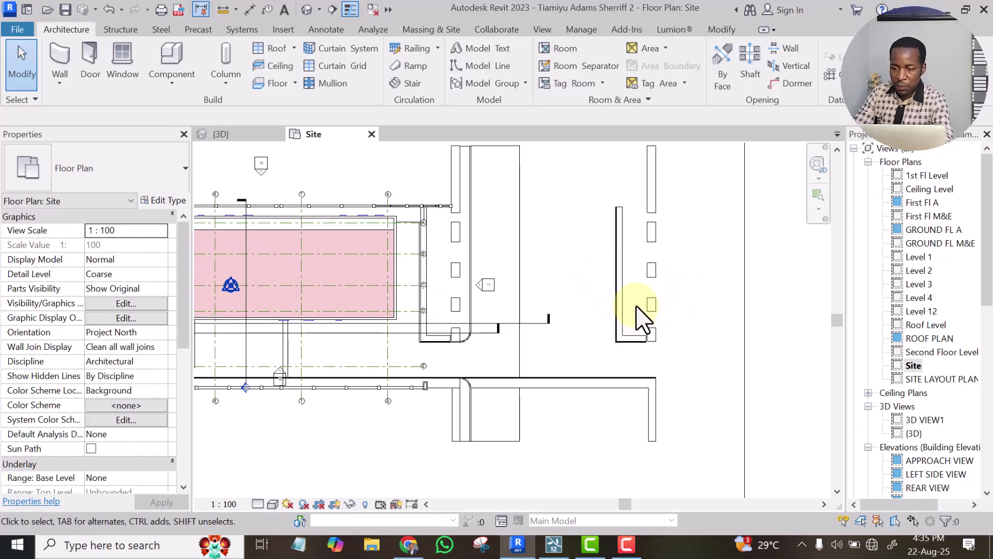
pyautogui.scroll(2, 621, 313)
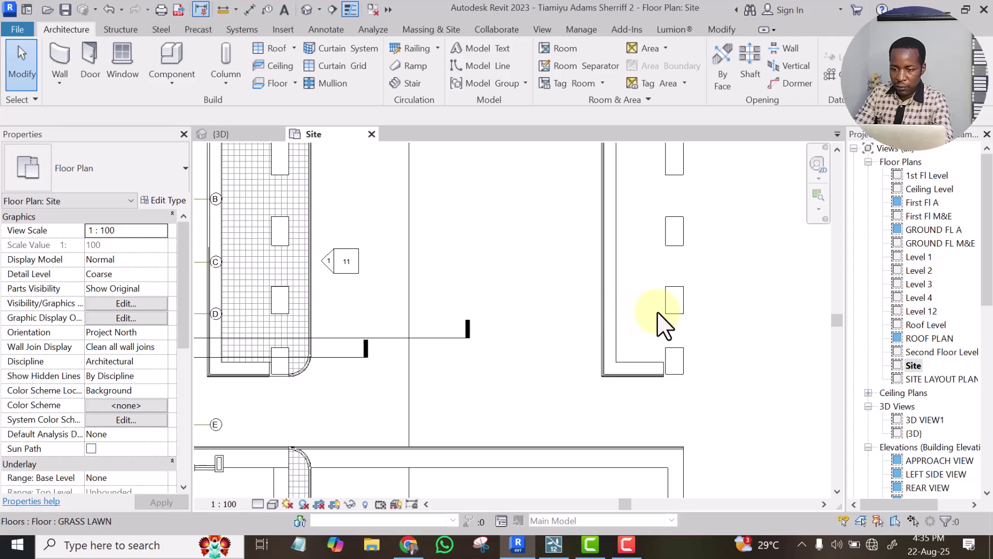
pyautogui.scroll(-2, 654, 304)
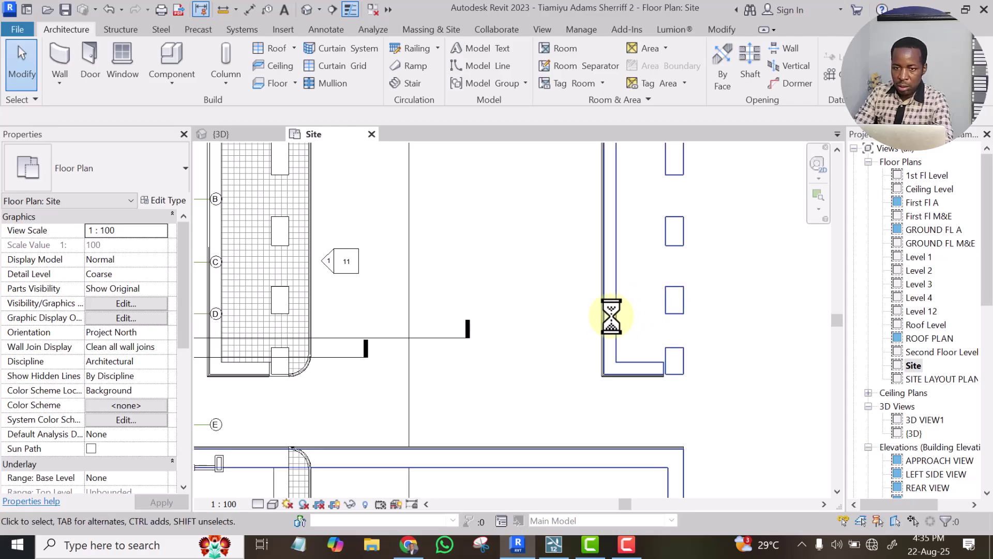
pyautogui.click(304, 10)
pyautogui.scroll(-2, 455, 170)
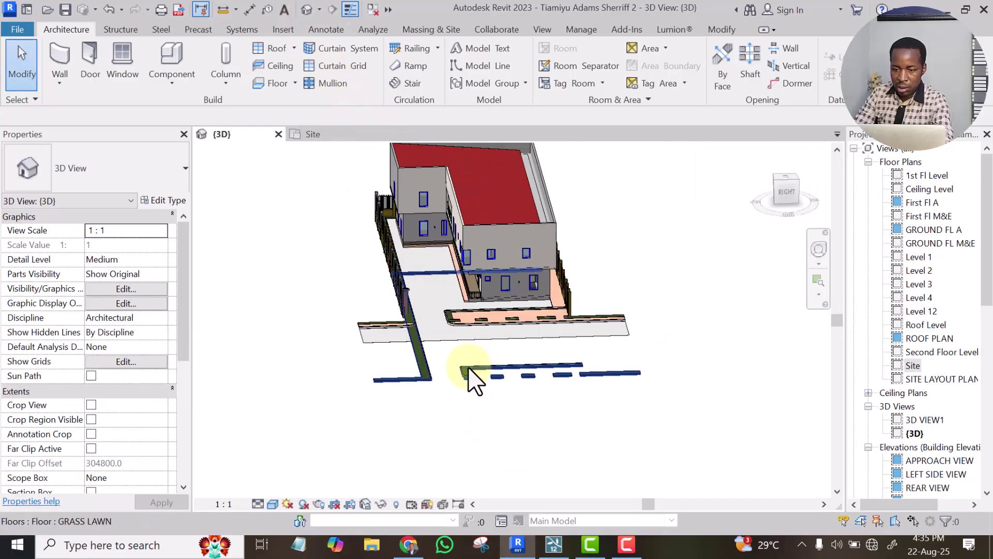
pyautogui.scroll(4, 468, 368)
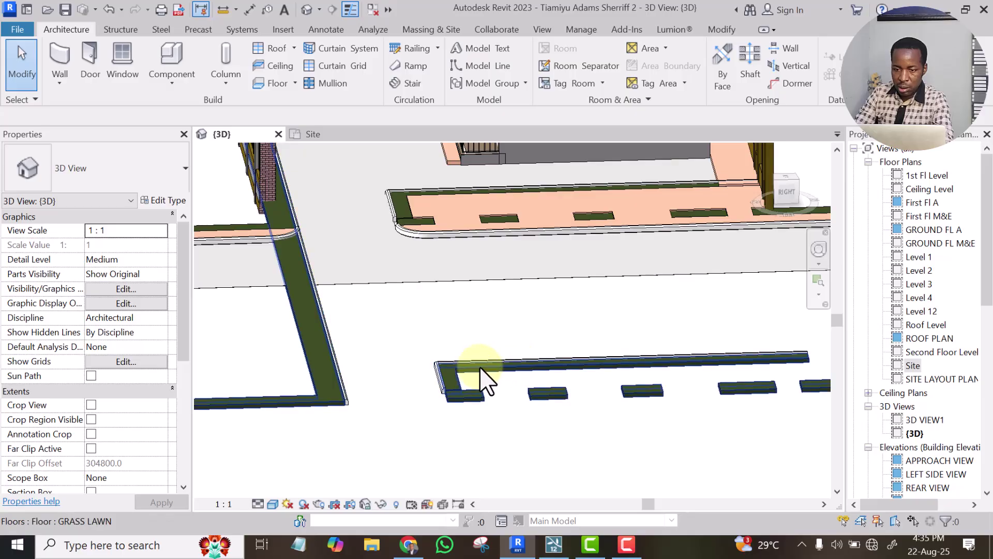
pyautogui.scroll(-2, 470, 370)
pyautogui.scroll(-3, 468, 369)
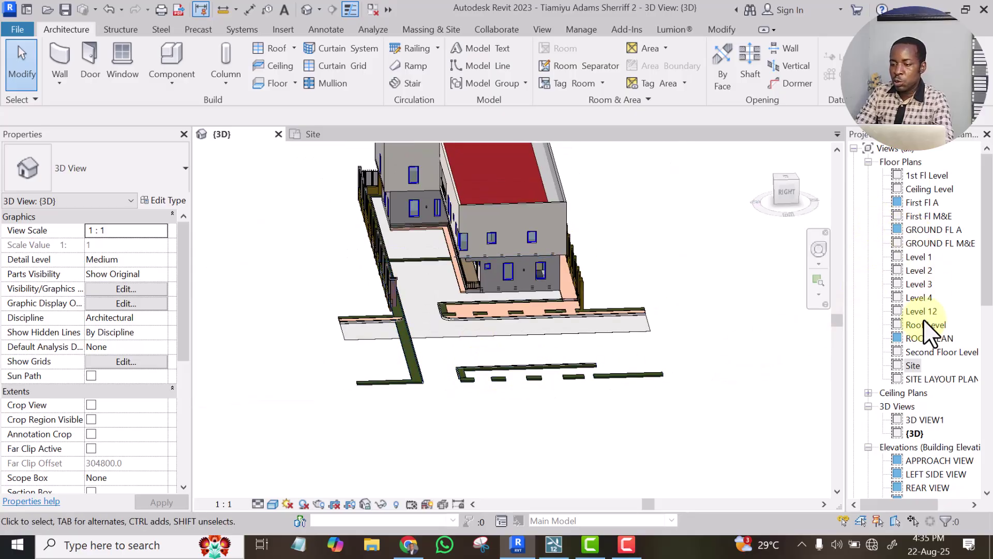
# Return to the Site floor plan and open the boundary sketch of the copied GRASS LAWN floor for editing
pyautogui.click(911, 365)
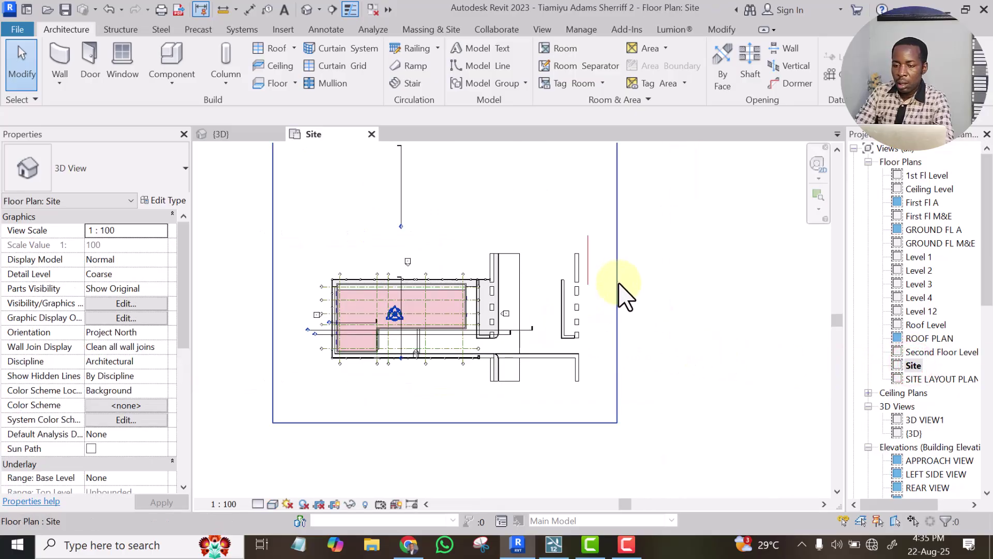
pyautogui.scroll(2, 576, 284)
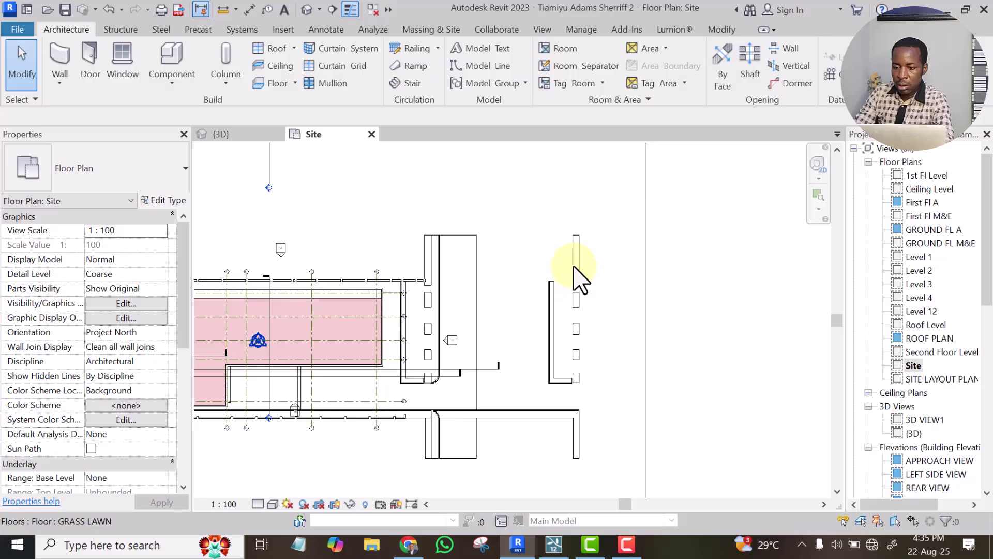
pyautogui.scroll(1, 574, 267)
pyautogui.click(573, 266)
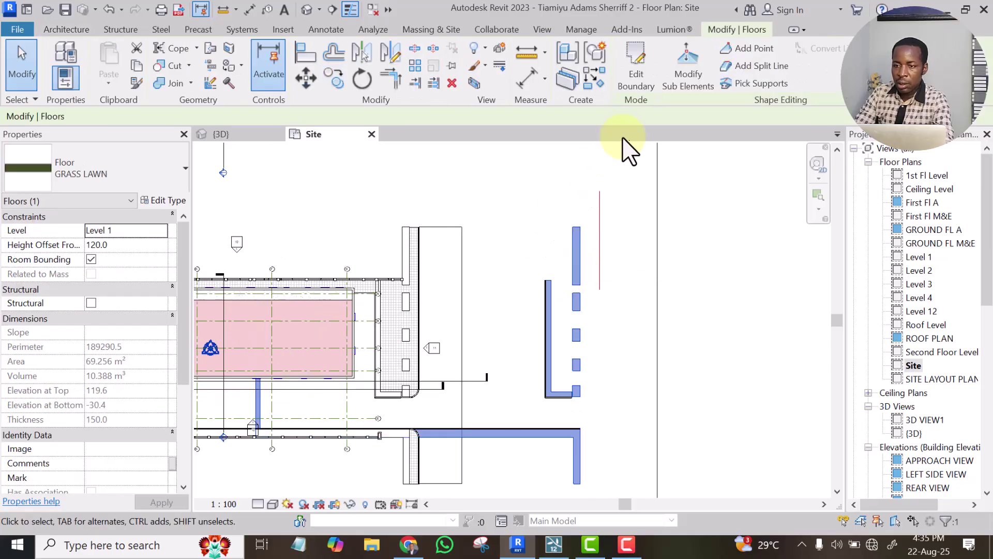
pyautogui.click(636, 73)
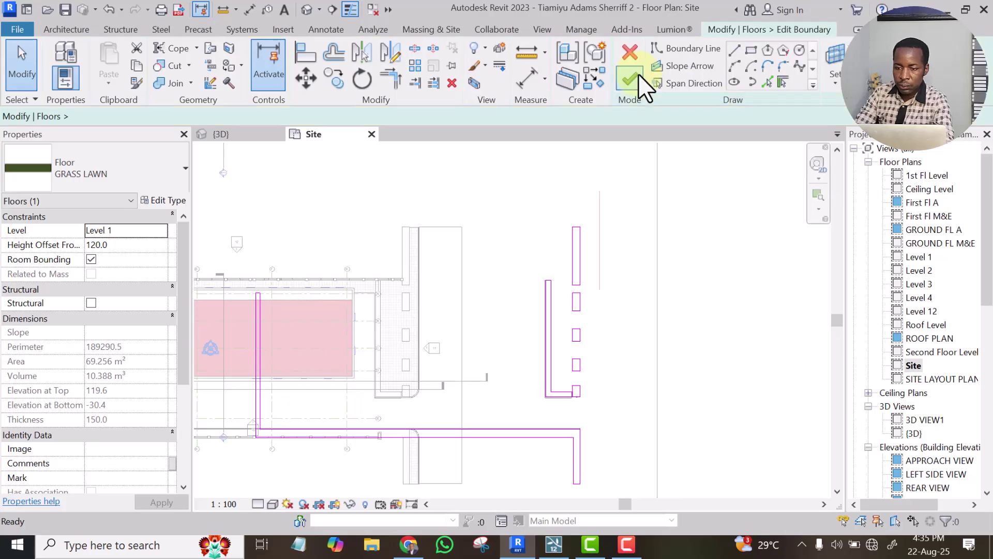
# Delete the long lawn strip that overlaps the building, driveway and road from the copied floor's boundary, keeping the outlines across the road
pyautogui.scroll(-3, 646, 336)
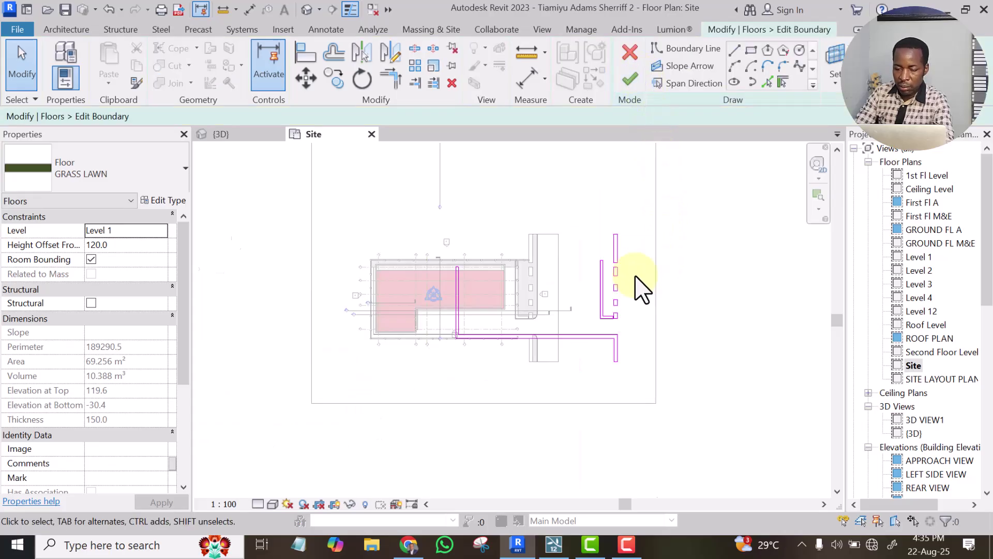
pyautogui.moveTo(643, 419); pyautogui.dragTo(461, 318)
pyautogui.click(460, 317)
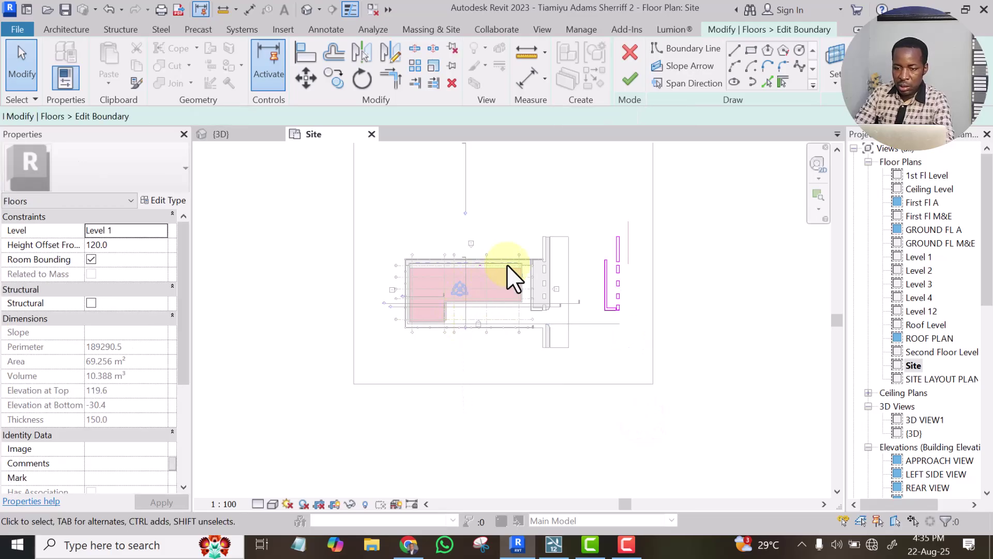
pyautogui.scroll(3, 604, 306)
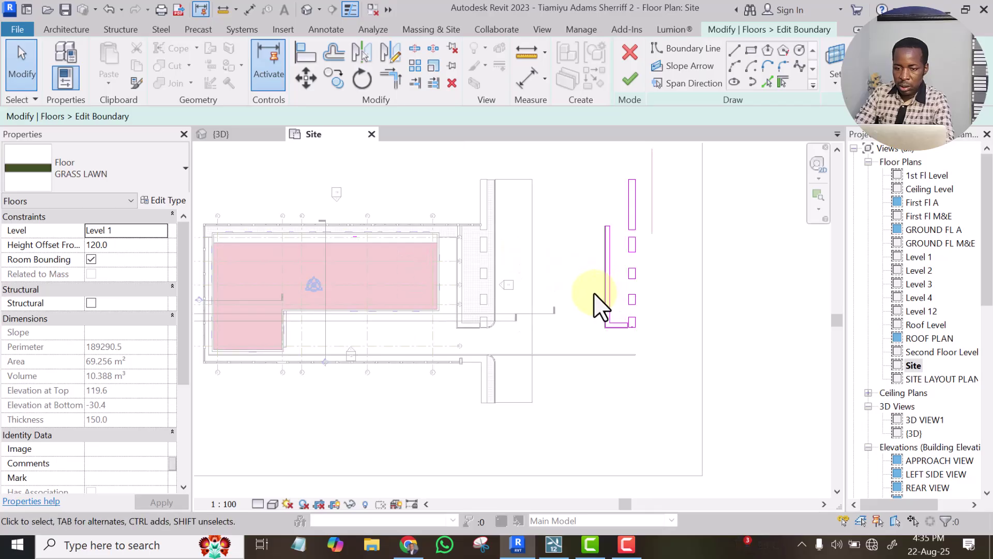
pyautogui.scroll(-3, 569, 300)
pyautogui.moveTo(325, 186)
pyautogui.mouseDown()
pyautogui.moveTo(547, 358)
pyautogui.moveTo(554, 377)
pyautogui.mouseUp()
pyautogui.press('Delete')
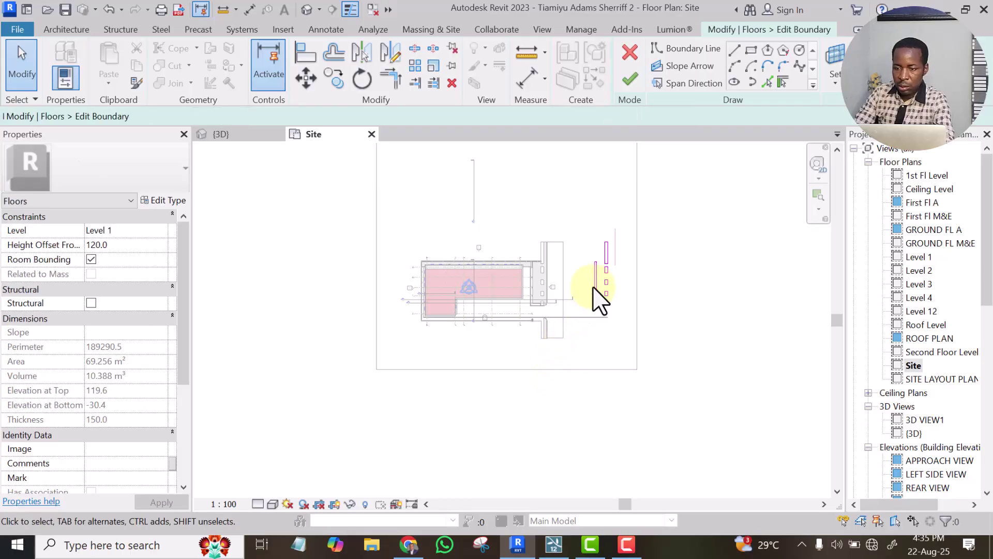
pyautogui.scroll(2, 598, 280)
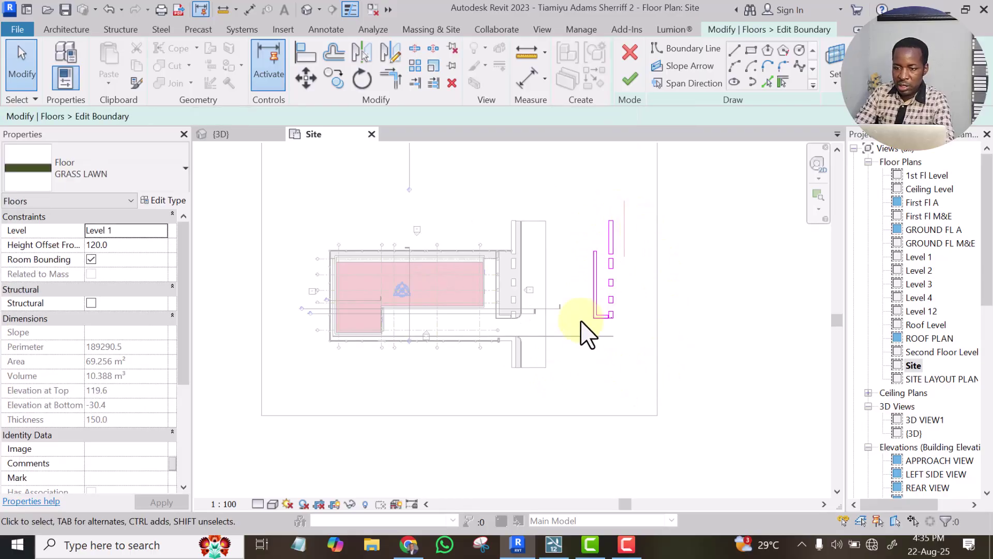
pyautogui.scroll(1, 609, 175)
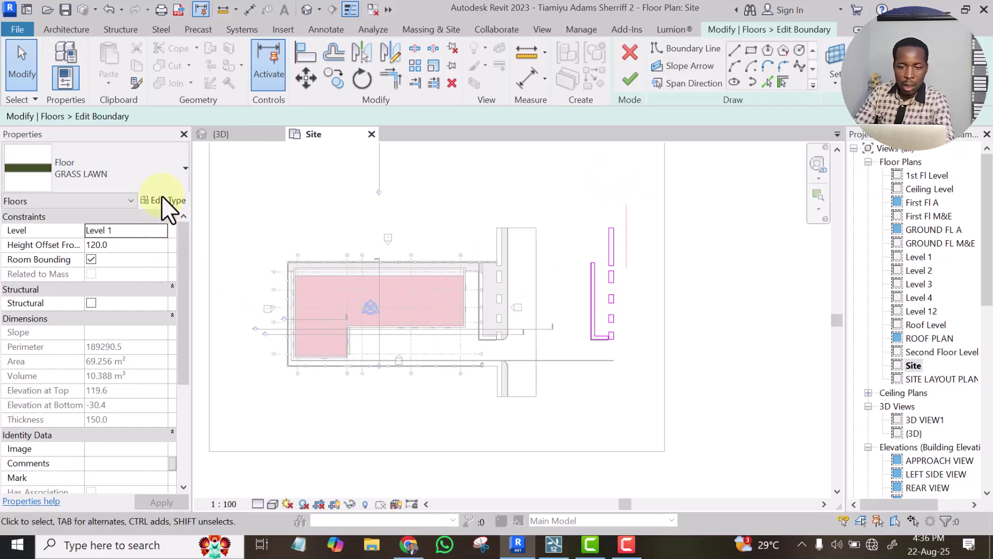
# Duplicate the copied lawn's floor type under the name GRASS LAWN 2
pyautogui.click(160, 201)
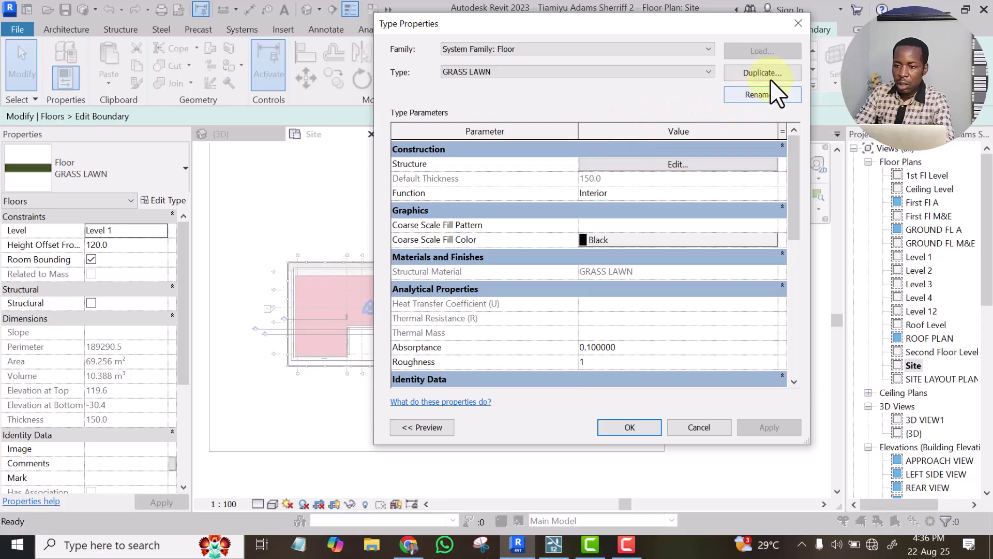
pyautogui.click(772, 76)
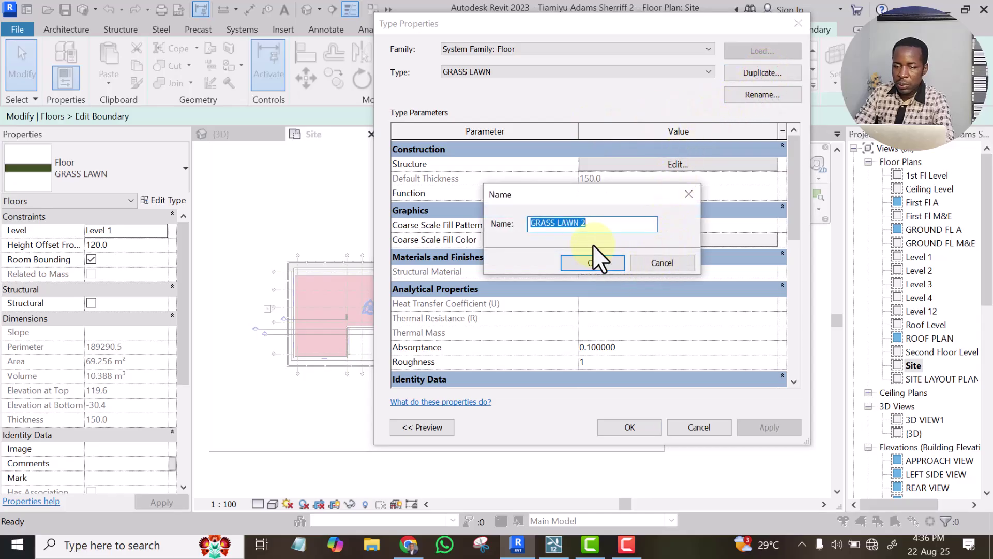
pyautogui.click(594, 261)
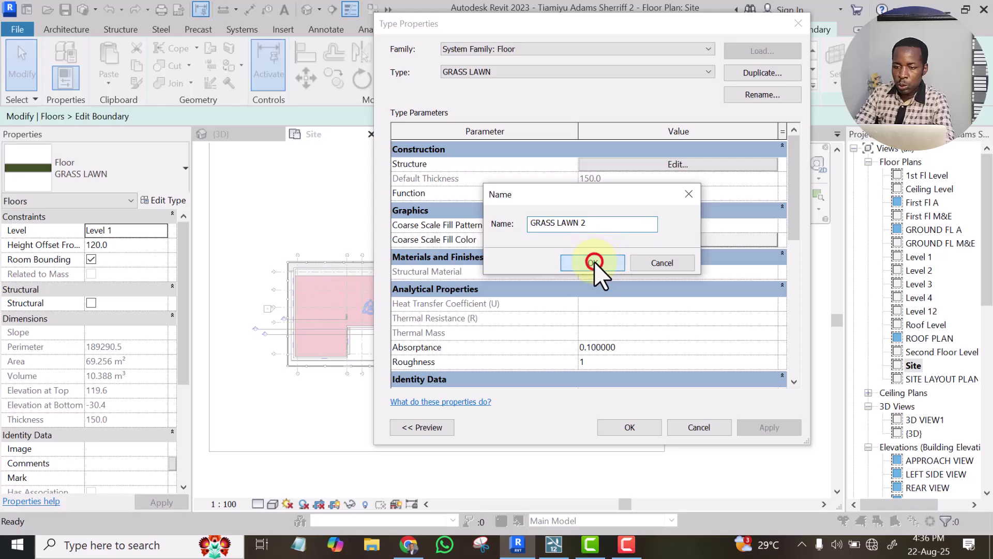
# Duplicate the GRASS LAWN material with its assets from the new floor type's structure layer and name the duplicate GRASS LAWN2
pyautogui.click(673, 164)
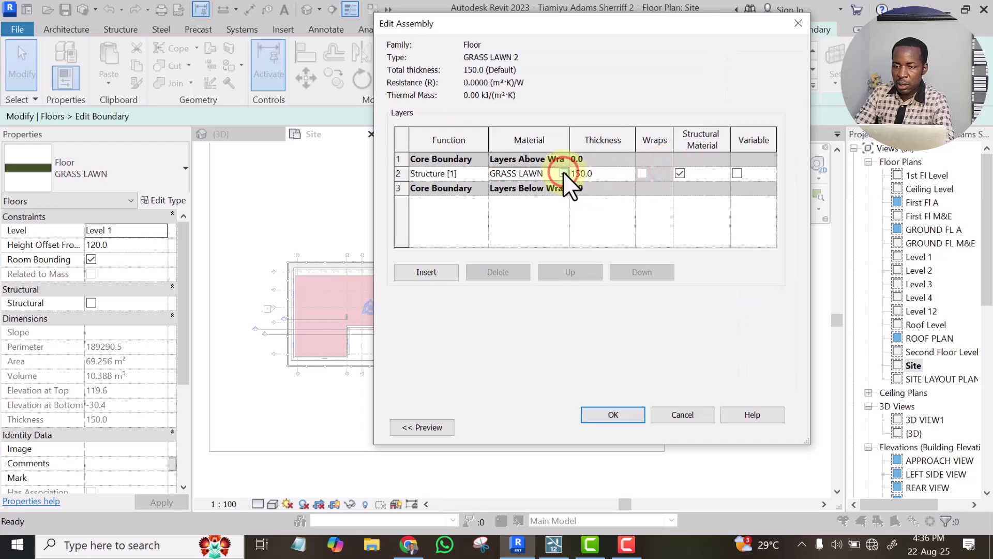
pyautogui.click(564, 173)
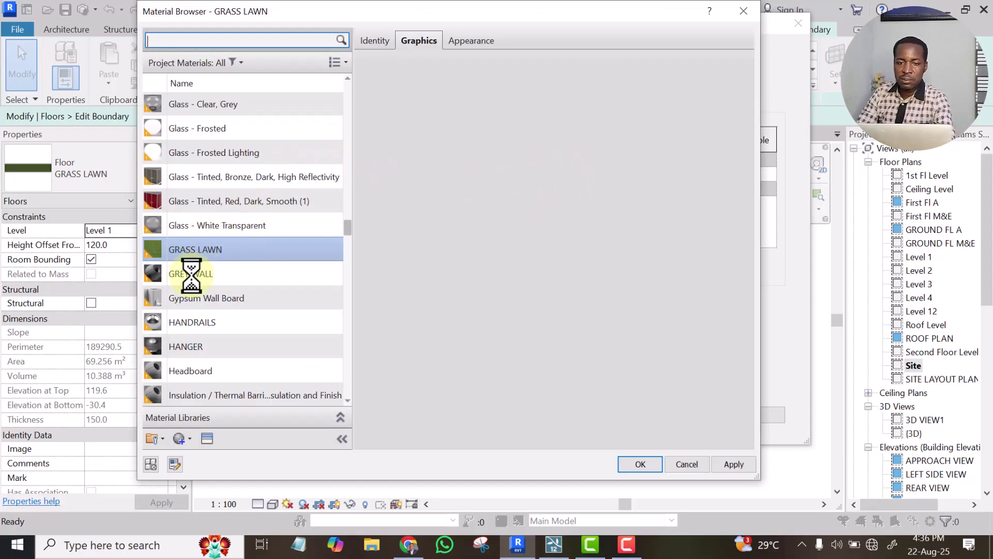
pyautogui.click(186, 249)
pyautogui.rightClick(186, 249)
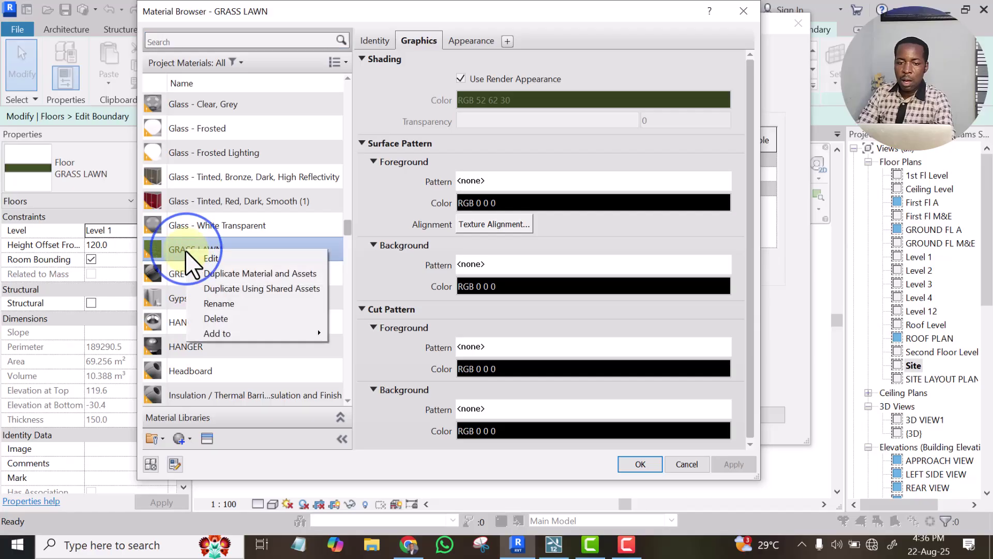
pyautogui.click(234, 270)
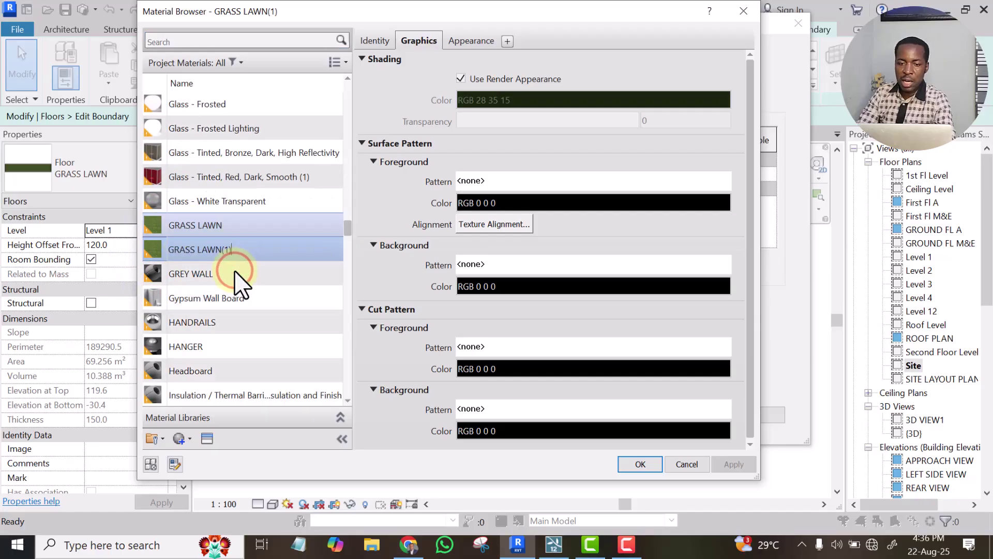
pyautogui.moveTo(239, 250); pyautogui.dragTo(224, 253)
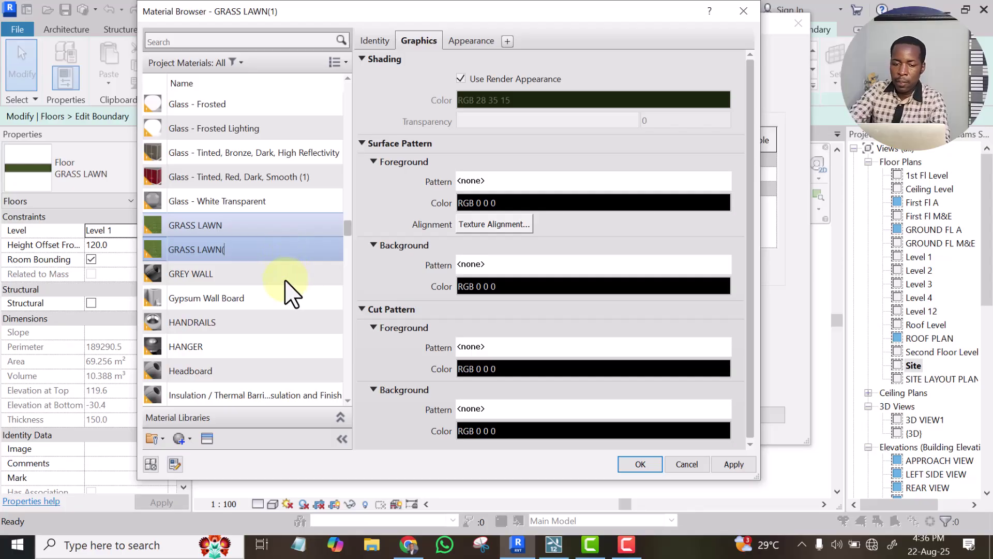
pyautogui.press('BackSpace')
pyautogui.write('2')
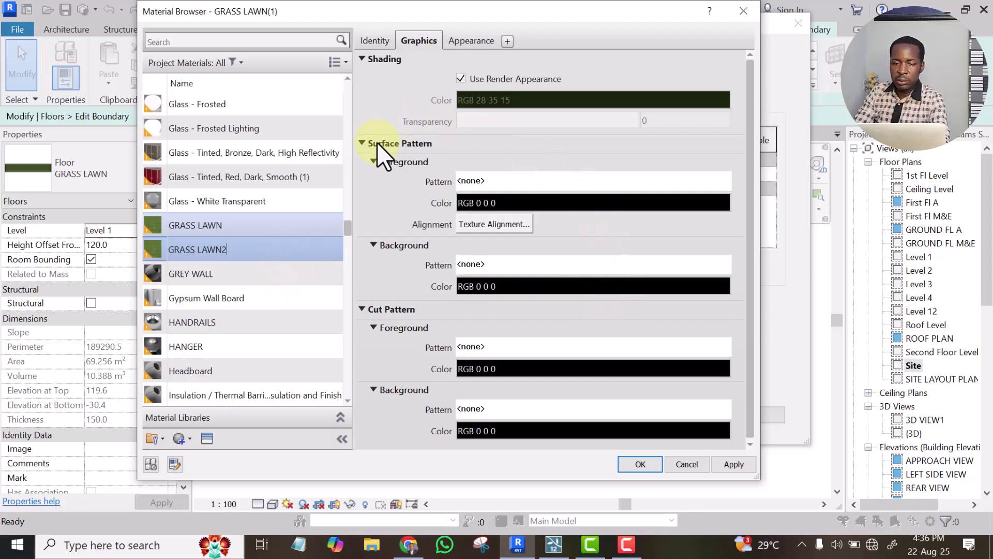
# Stop GRASS LAWN2 from using its render appearance, set its shading colour to light green RGB 143 180 78, and assign it to the structure layer
pyautogui.click(460, 78)
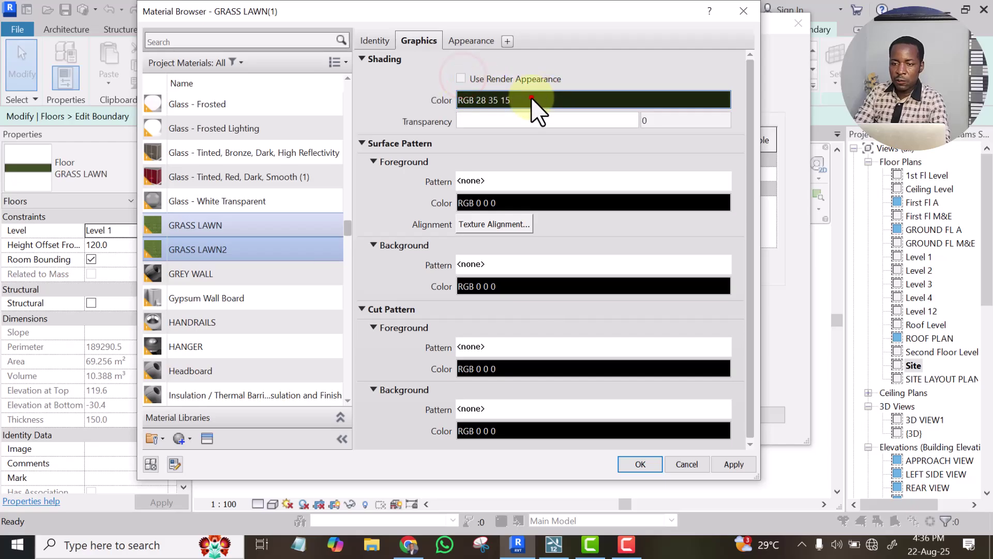
pyautogui.click(532, 100)
pyautogui.moveTo(610, 248); pyautogui.dragTo(609, 203)
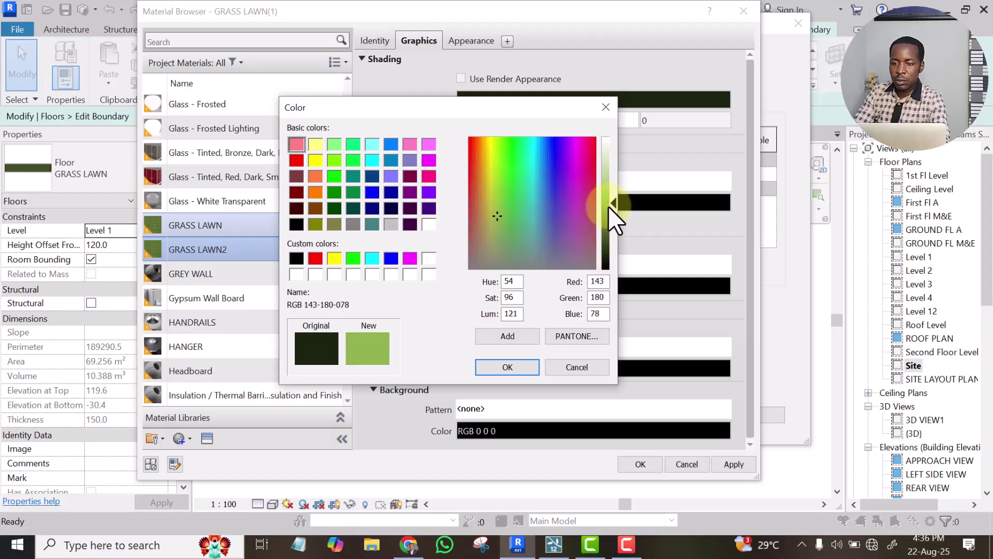
pyautogui.click(508, 374)
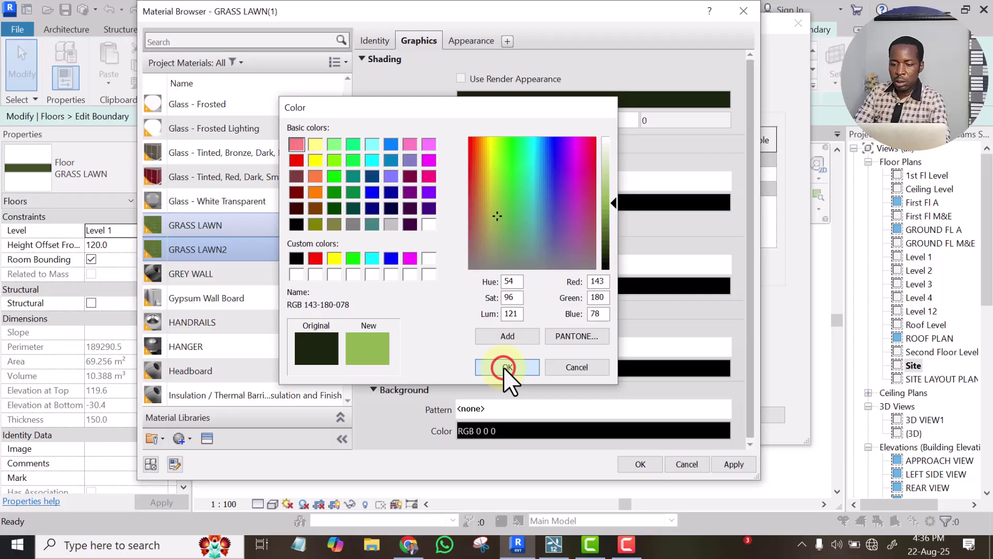
pyautogui.click(724, 464)
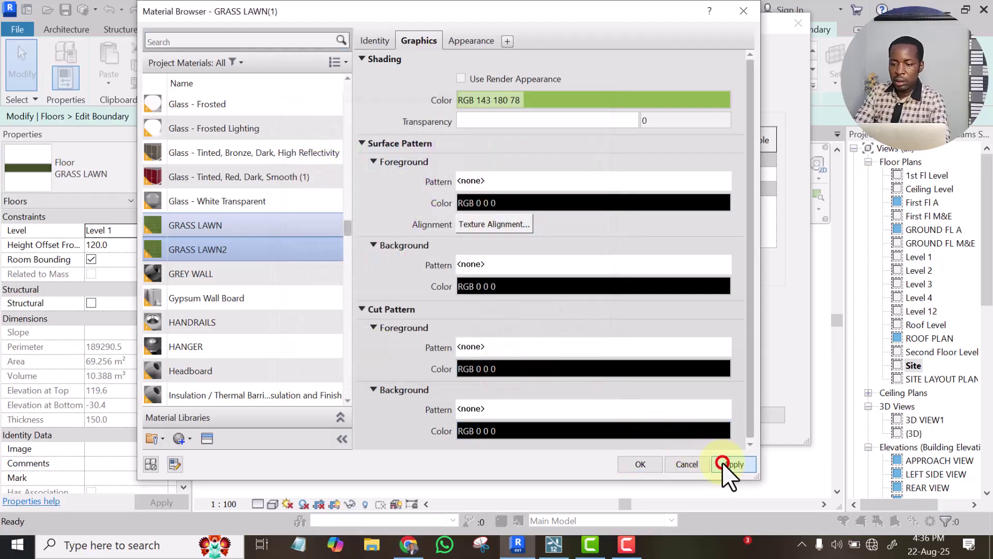
pyautogui.click(635, 462)
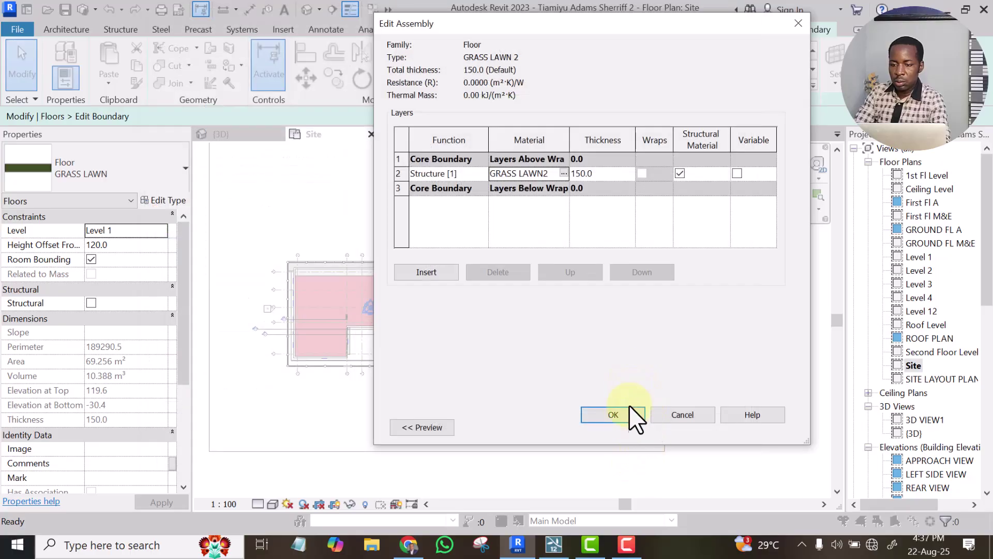
# Accept the GRASS LAWN 2 layer and type settings and finish the copied floor's boundary sketch
pyautogui.click(619, 416)
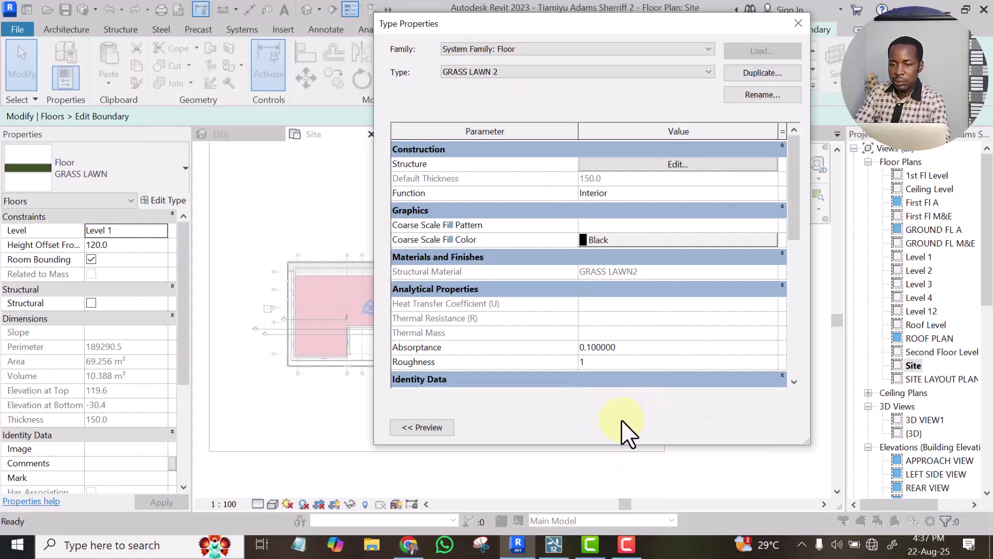
pyautogui.click(628, 428)
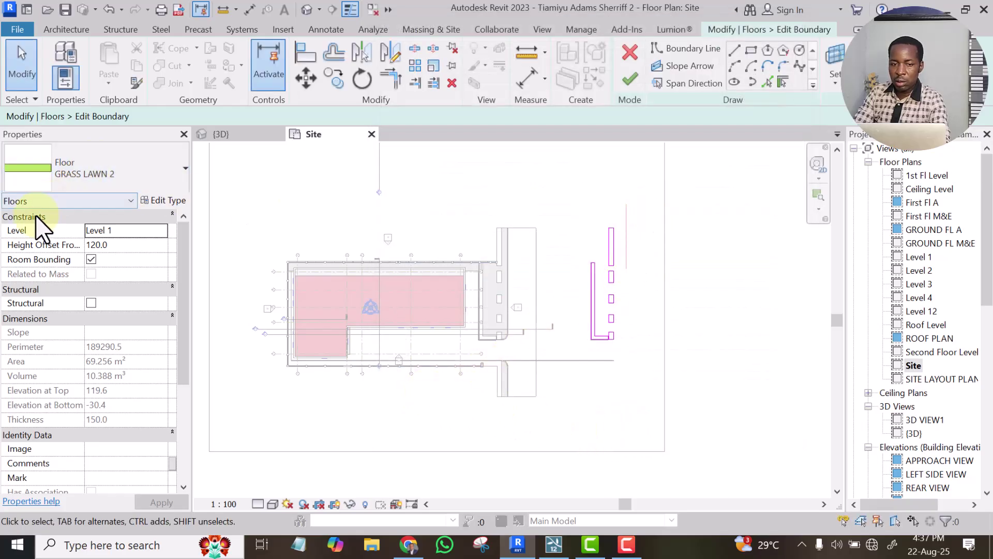
pyautogui.click(629, 79)
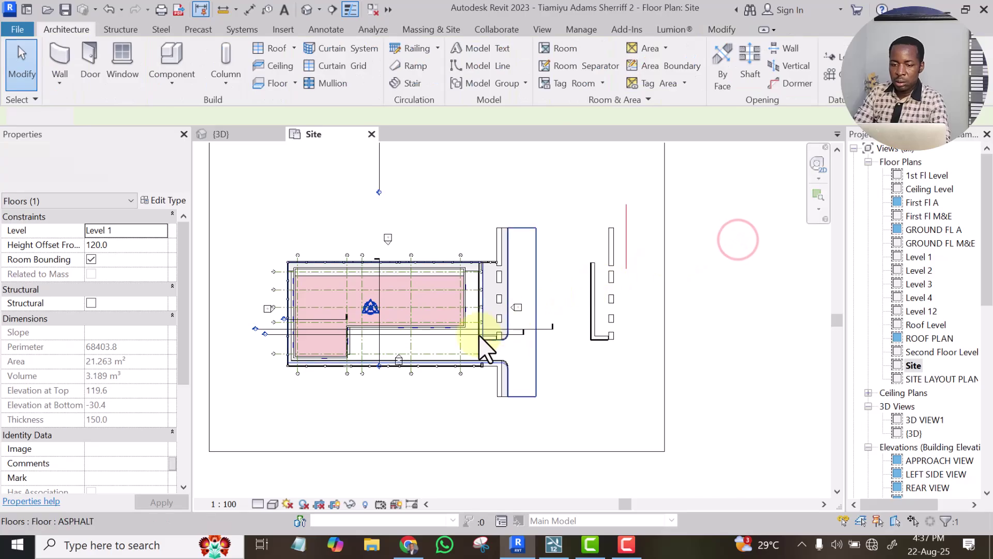
# Select the original GRASS LAWN floor around the building and open its boundary sketch for editing
pyautogui.scroll(4, 481, 334)
pyautogui.scroll(1, 523, 408)
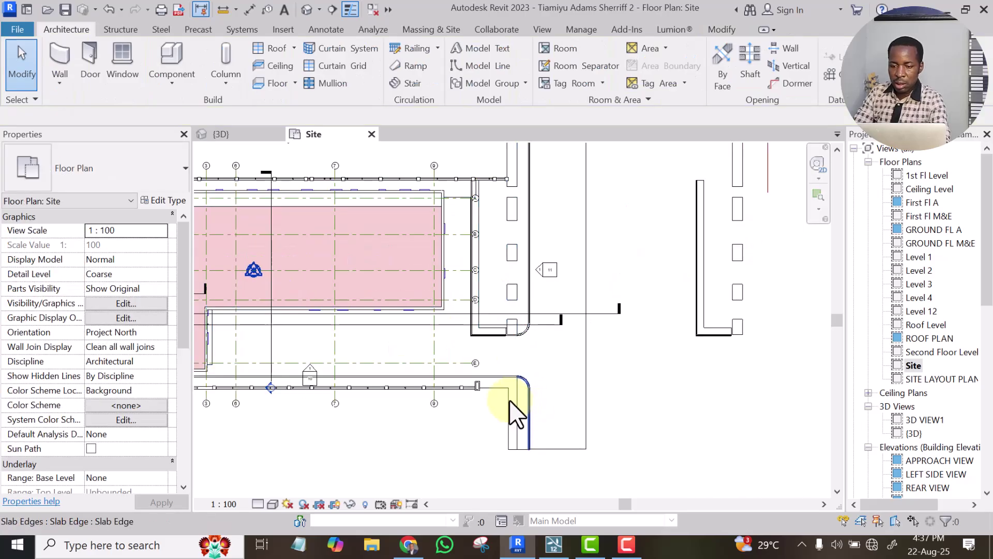
pyautogui.scroll(2, 504, 382)
pyautogui.scroll(3, 523, 333)
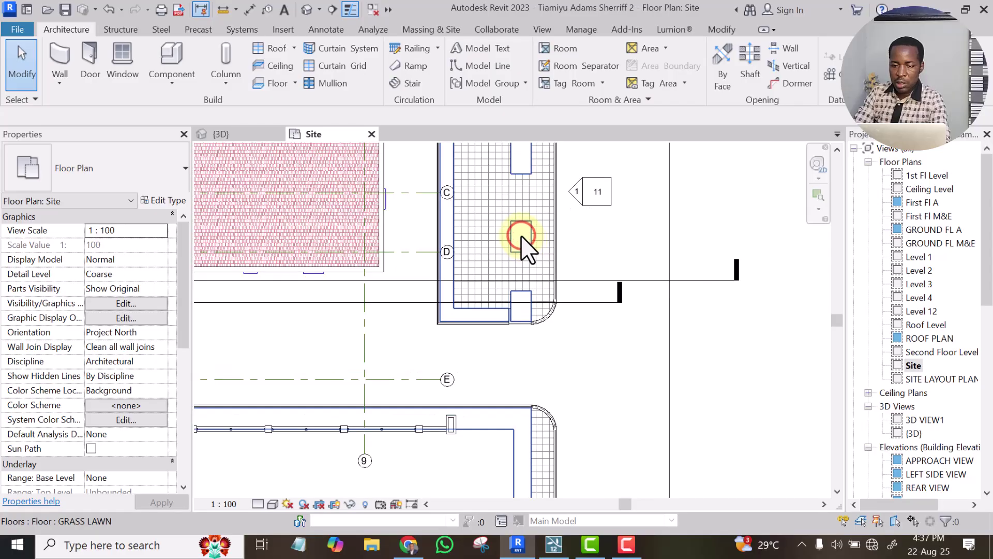
pyautogui.click(520, 236)
pyautogui.scroll(-2, 525, 261)
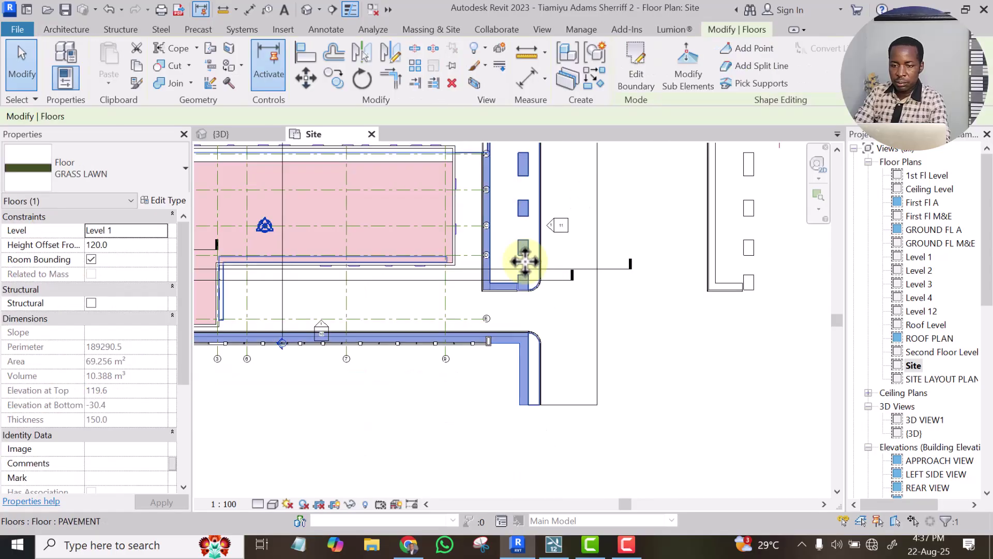
pyautogui.scroll(-1, 524, 264)
pyautogui.click(638, 76)
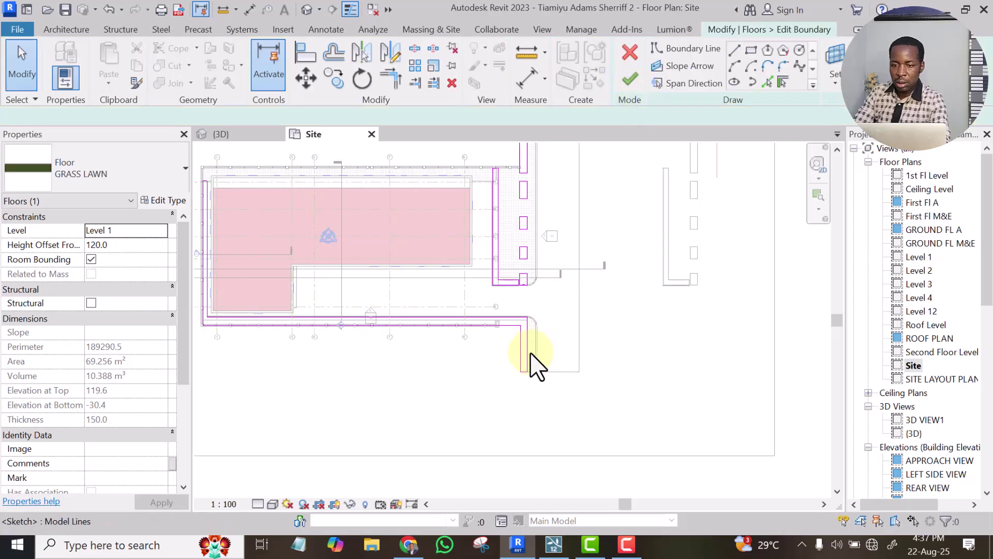
# Delete the front lawn strip and small lawn rectangles beside the road from the original floor's boundary and finish the sketch
pyautogui.scroll(-2, 531, 354)
pyautogui.moveTo(484, 177)
pyautogui.mouseDown()
pyautogui.moveTo(562, 282)
pyautogui.moveTo(560, 321)
pyautogui.mouseUp()
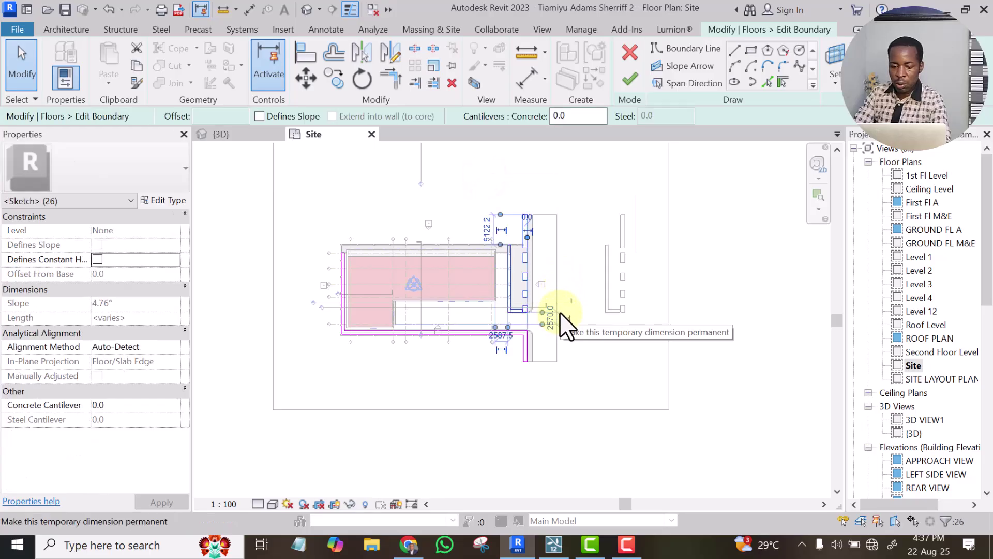
pyautogui.click(563, 321)
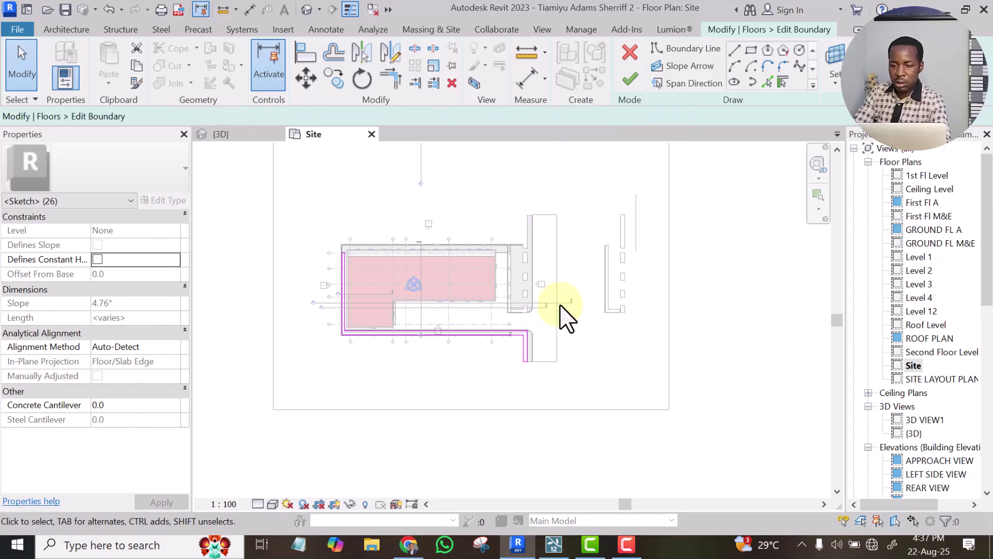
pyautogui.scroll(2, 548, 264)
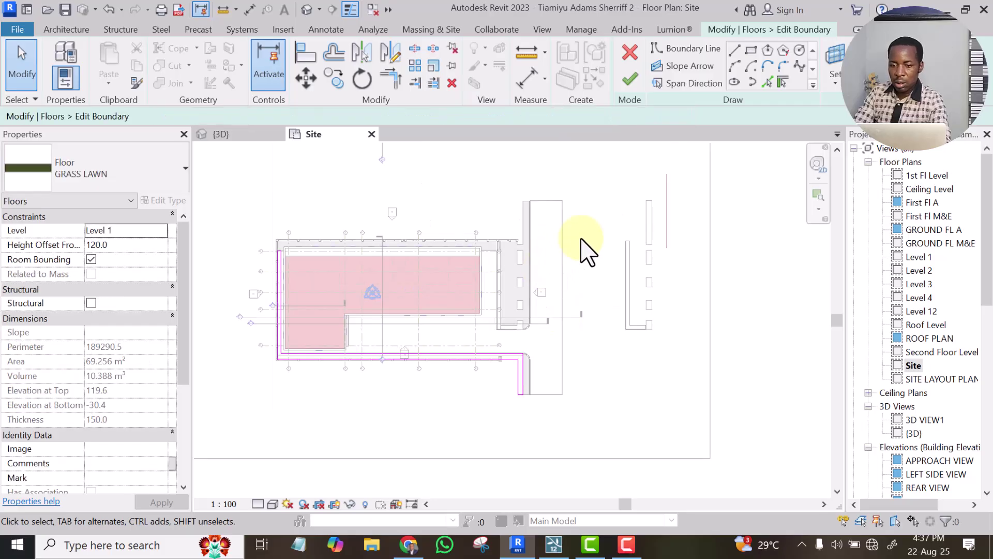
pyautogui.click(628, 82)
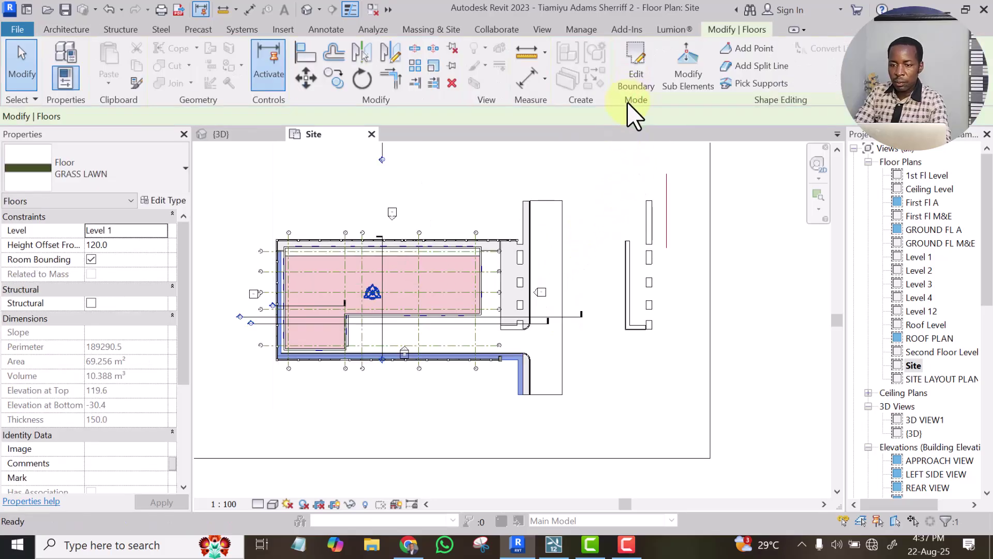
# Move the GRASS LAWN 2 floor 20000 horizontally back toward the building onto the front pavement, and dismiss the overlap warning
pyautogui.click(647, 281)
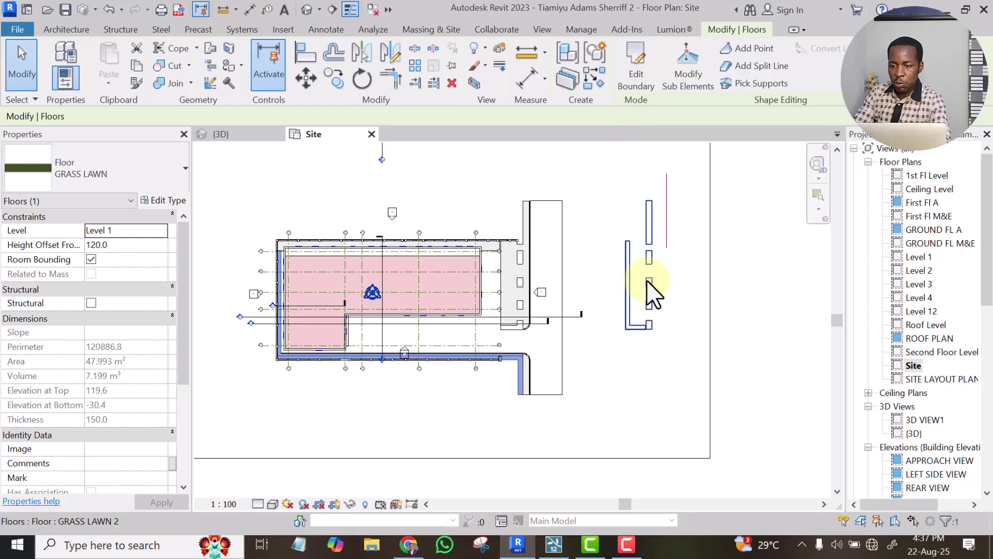
pyautogui.click(649, 282)
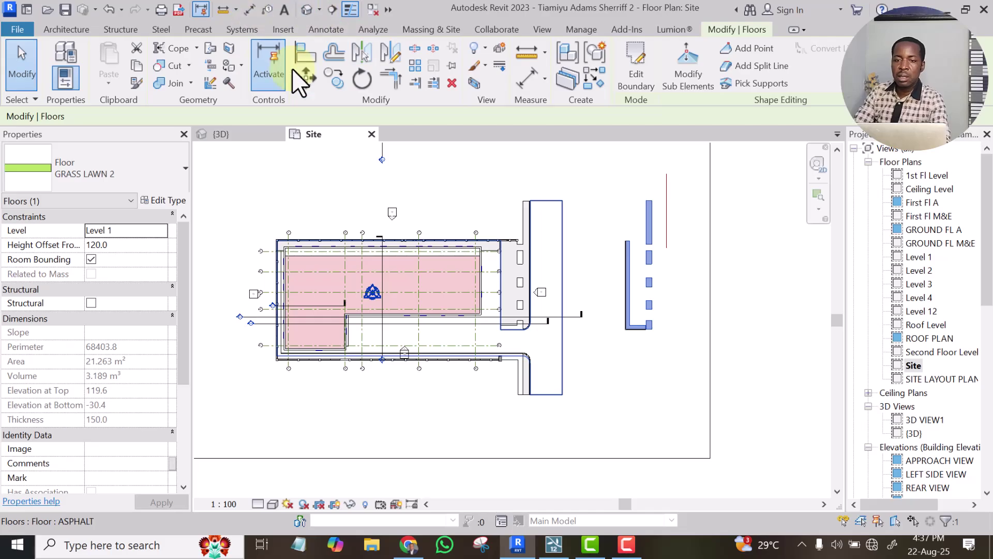
pyautogui.click(613, 174)
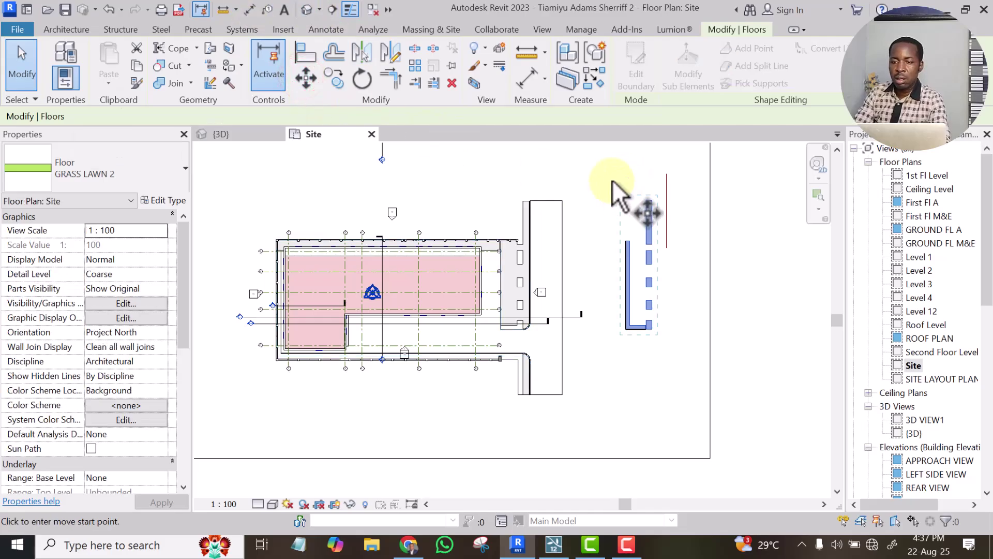
pyautogui.press('m')
pyautogui.press('v')
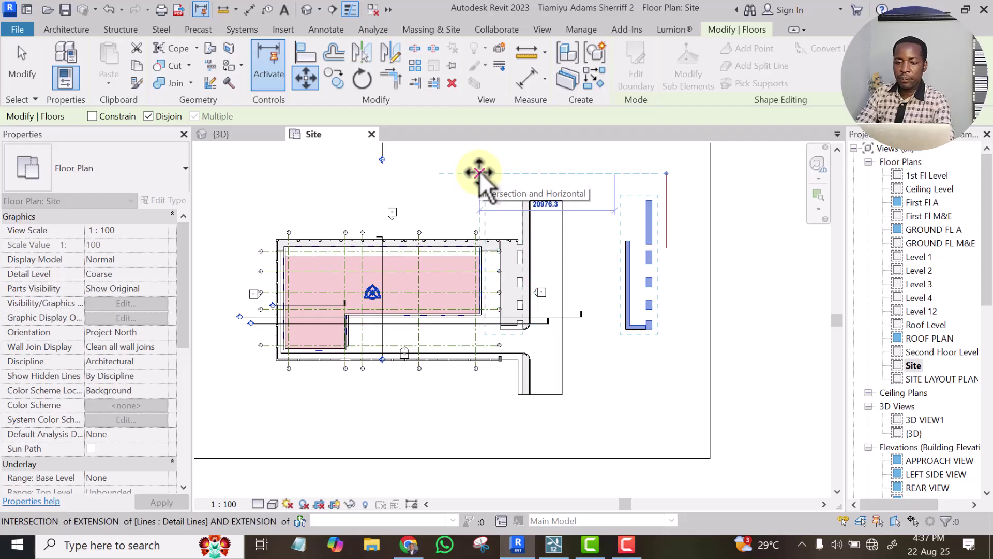
pyautogui.write('20000')
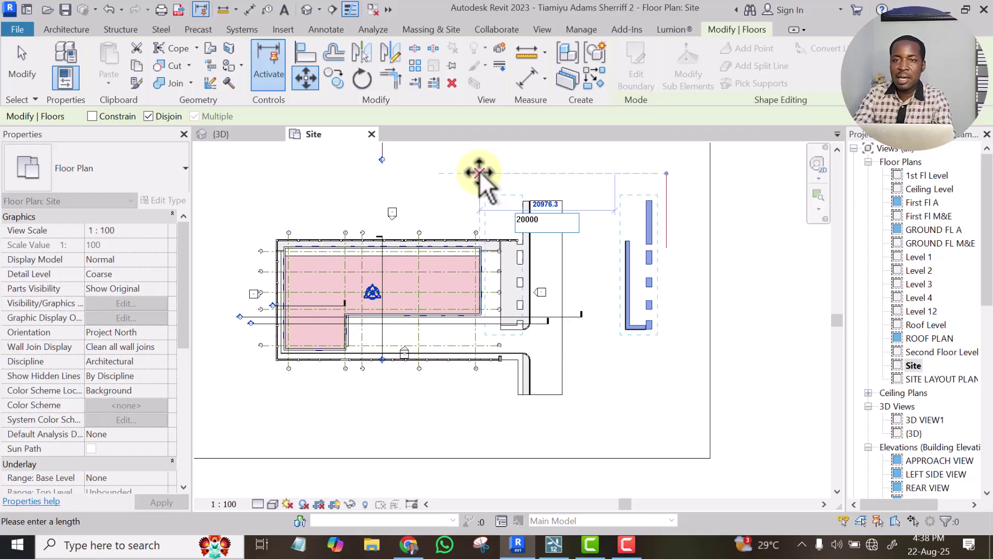
pyautogui.press('Return')
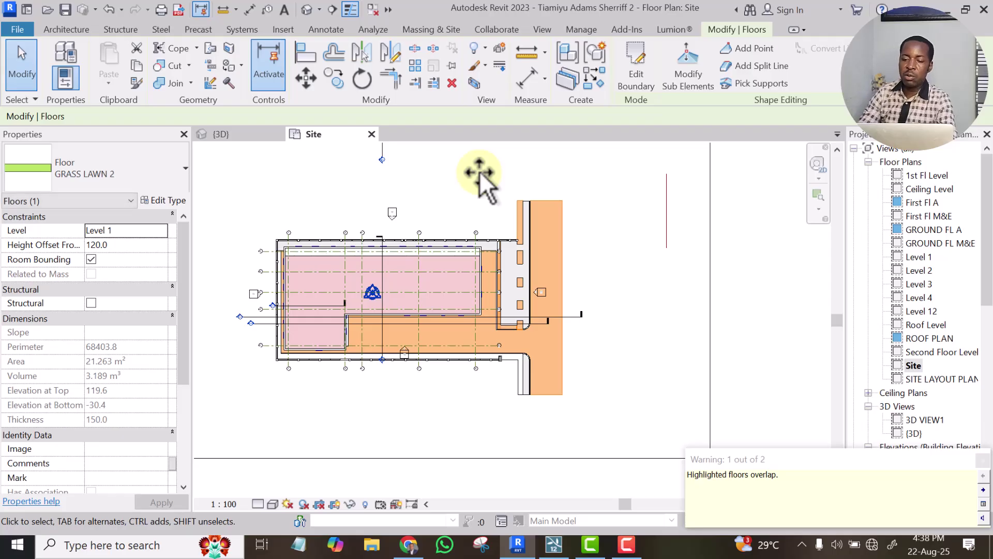
pyautogui.click(648, 233)
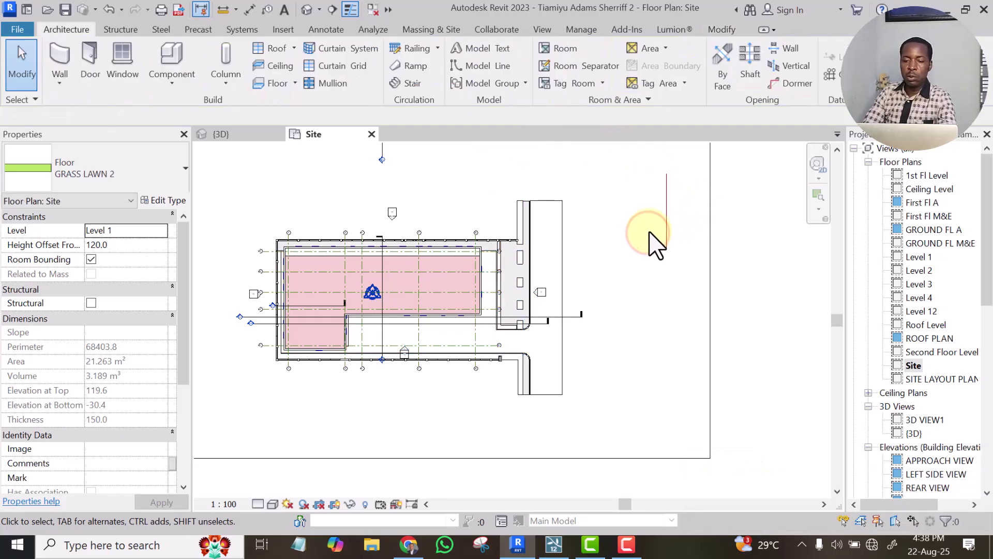
pyautogui.click(603, 222)
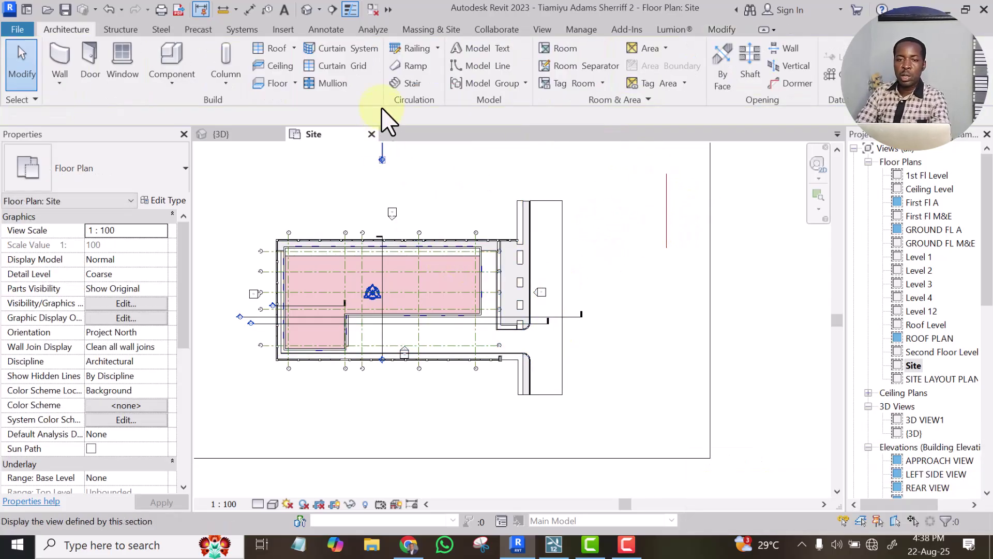
# Examine the front lawn strips along the pavement in the 3D view
pyautogui.click(309, 10)
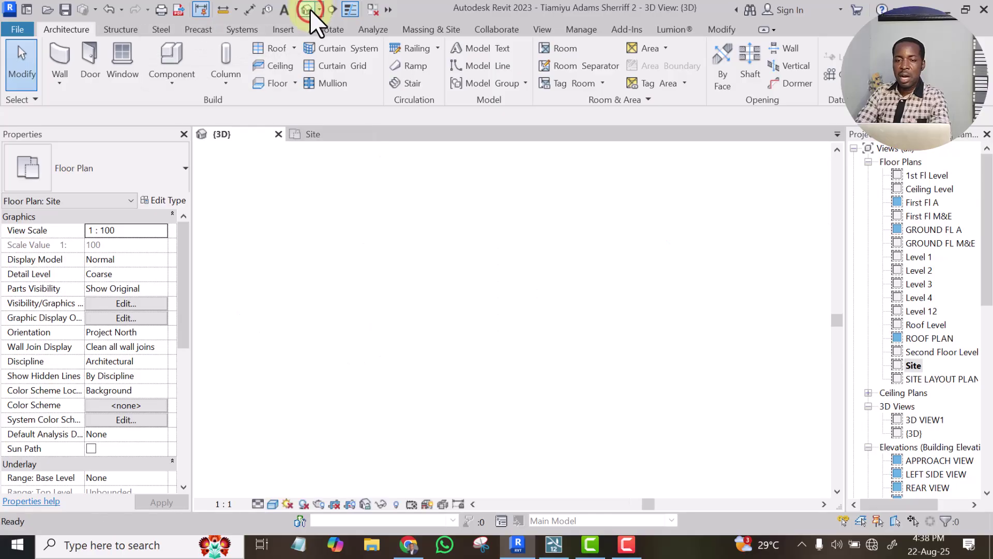
pyautogui.scroll(5, 460, 348)
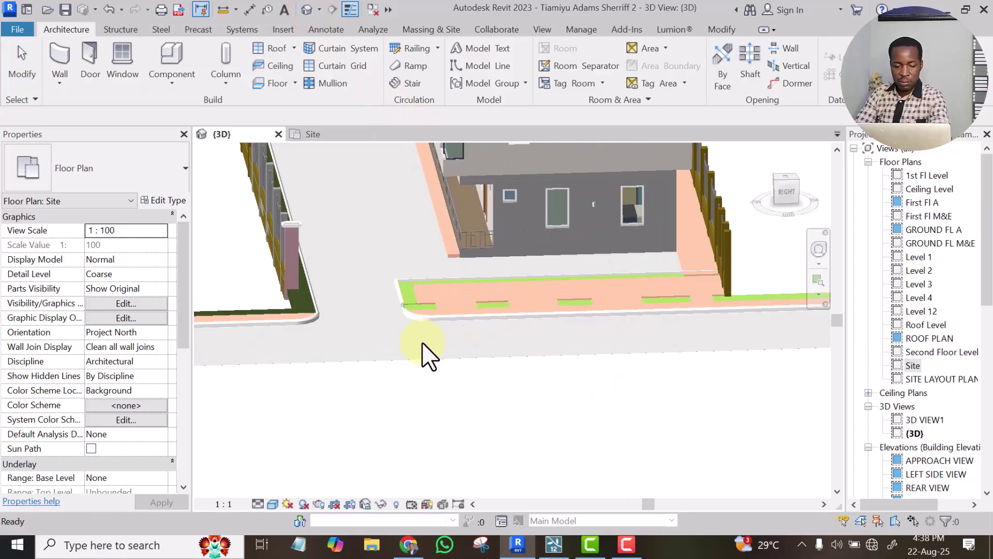
# Add the road-side edge of the small corner lawn rectangle to the front lawn's slab edge and save the project
pyautogui.keyDown('shift'); pyautogui.moveTo(399, 369); pyautogui.dragTo(532, 413, button='middle'); pyautogui.keyUp('shift')
pyautogui.moveTo(625, 354); pyautogui.dragTo(480, 384, button='middle')
pyautogui.scroll(6, 533, 377)
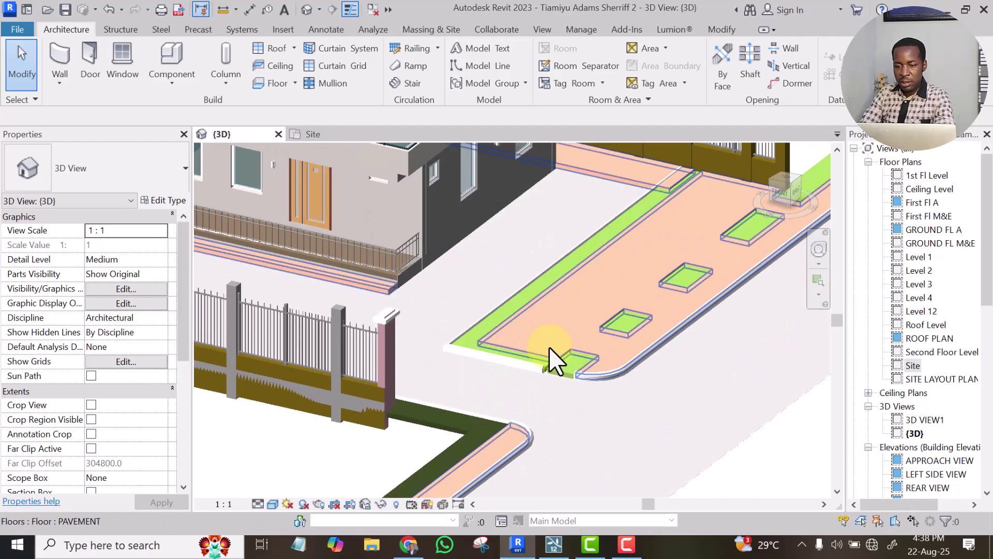
pyautogui.scroll(-3, 532, 367)
pyautogui.scroll(1, 511, 372)
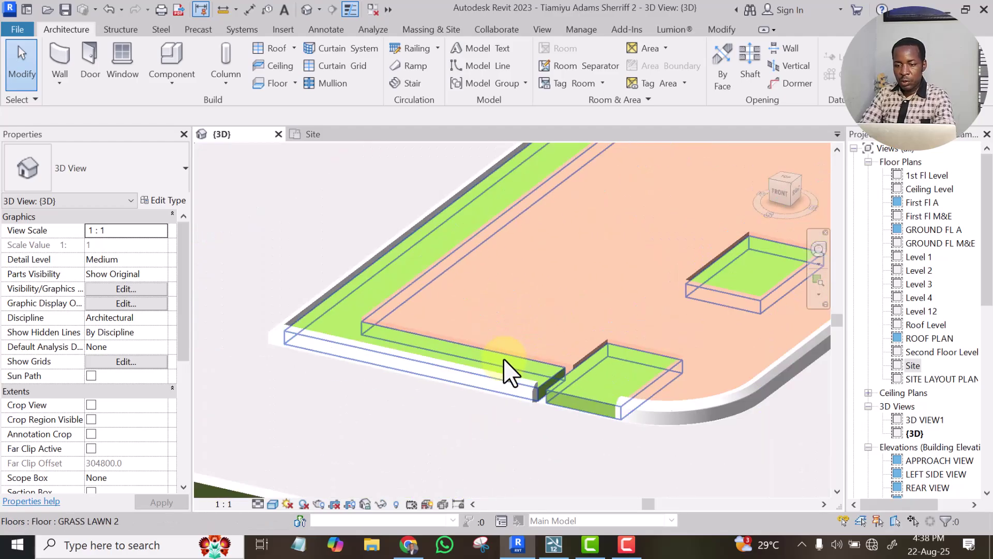
pyautogui.scroll(-3, 510, 370)
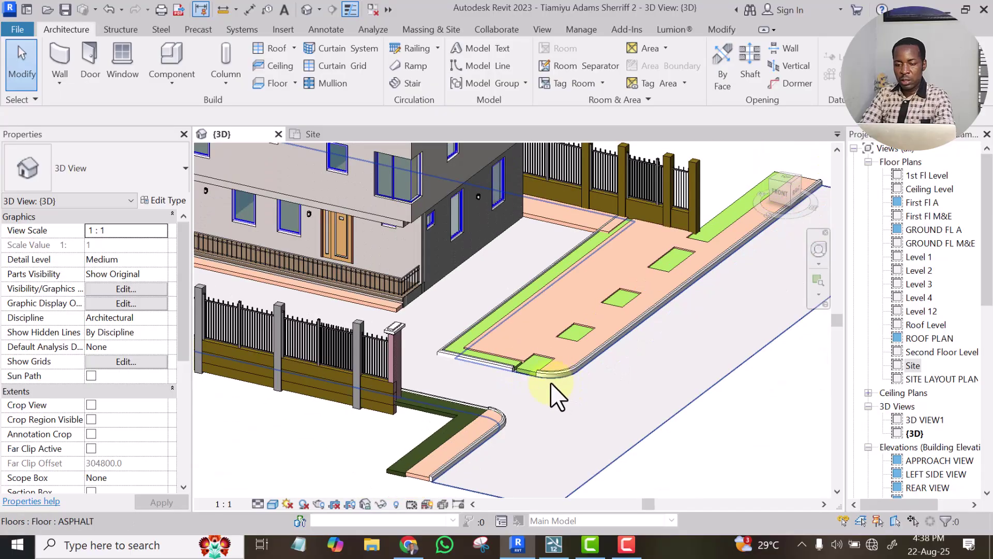
pyautogui.scroll(3, 496, 379)
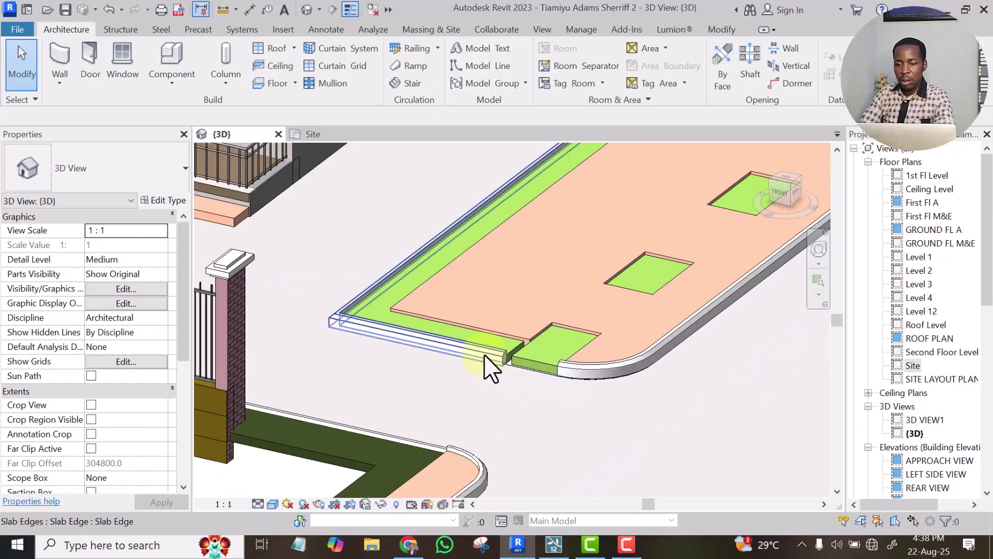
pyautogui.click(484, 354)
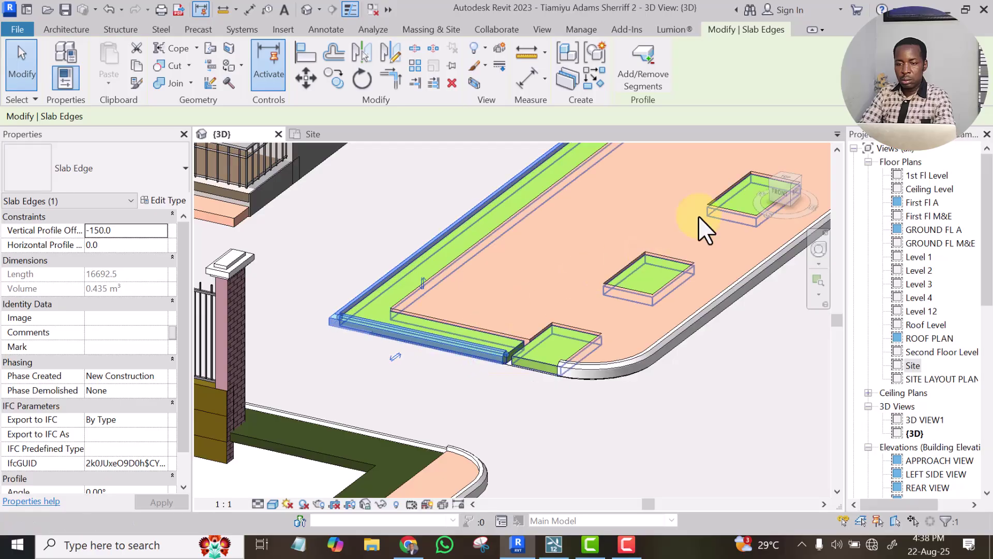
pyautogui.click(630, 75)
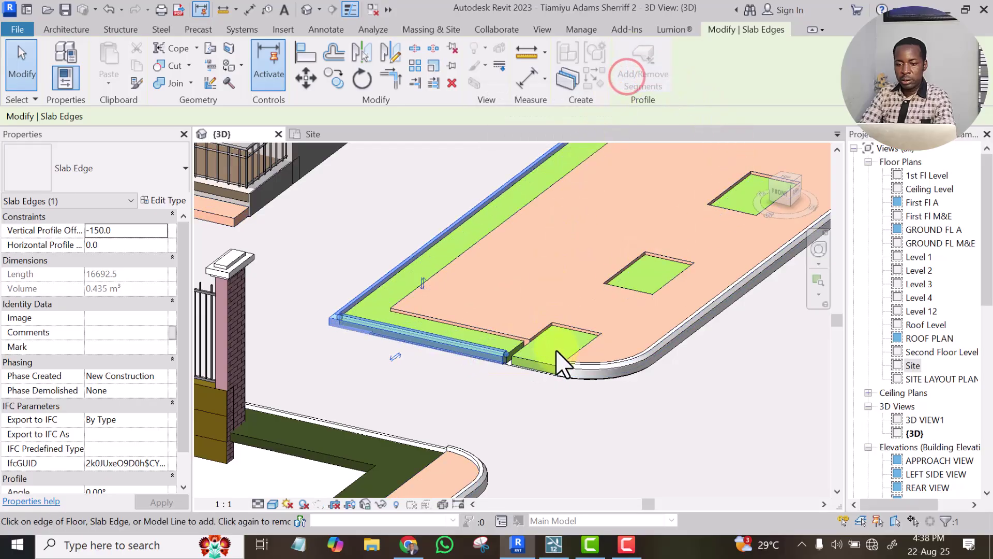
pyautogui.click(542, 360)
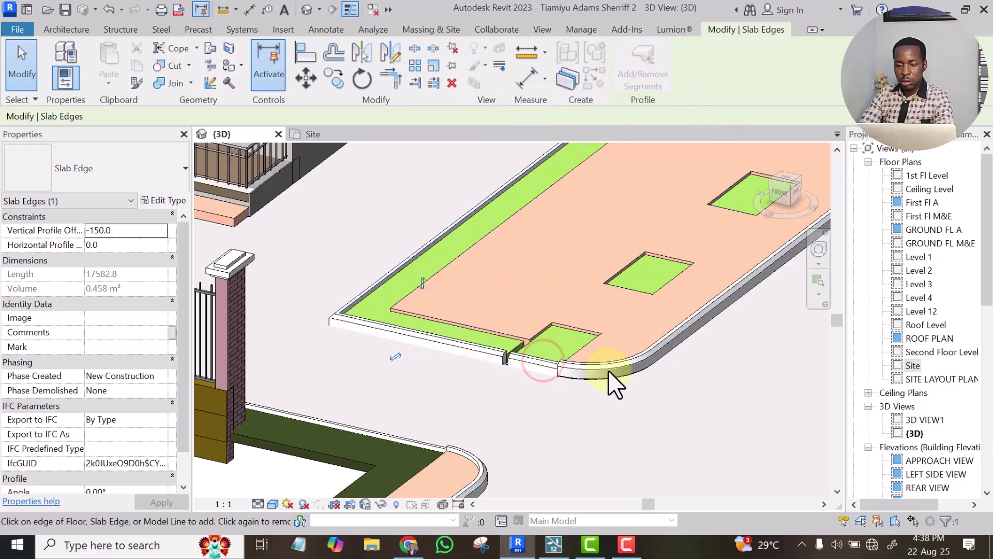
pyautogui.scroll(-2, 572, 355)
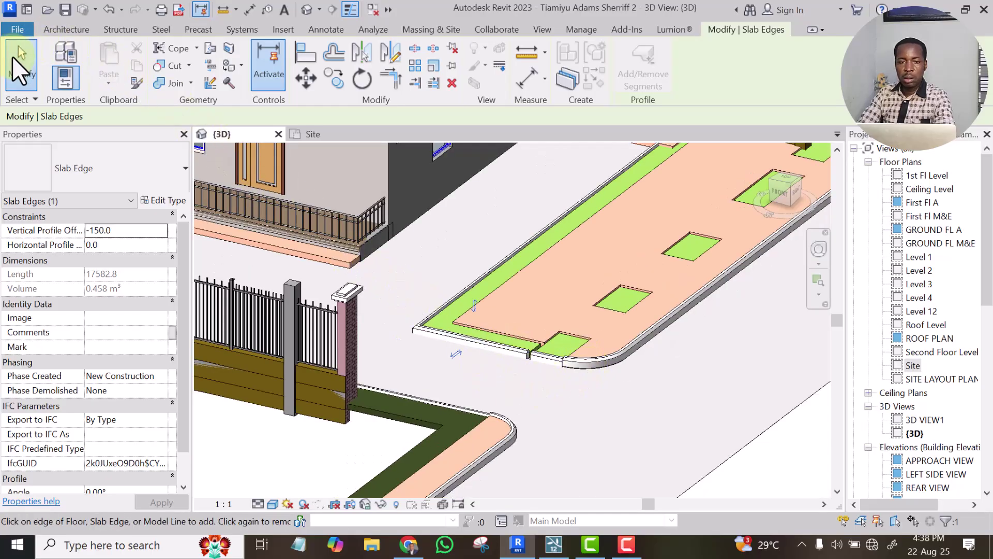
pyautogui.click(64, 7)
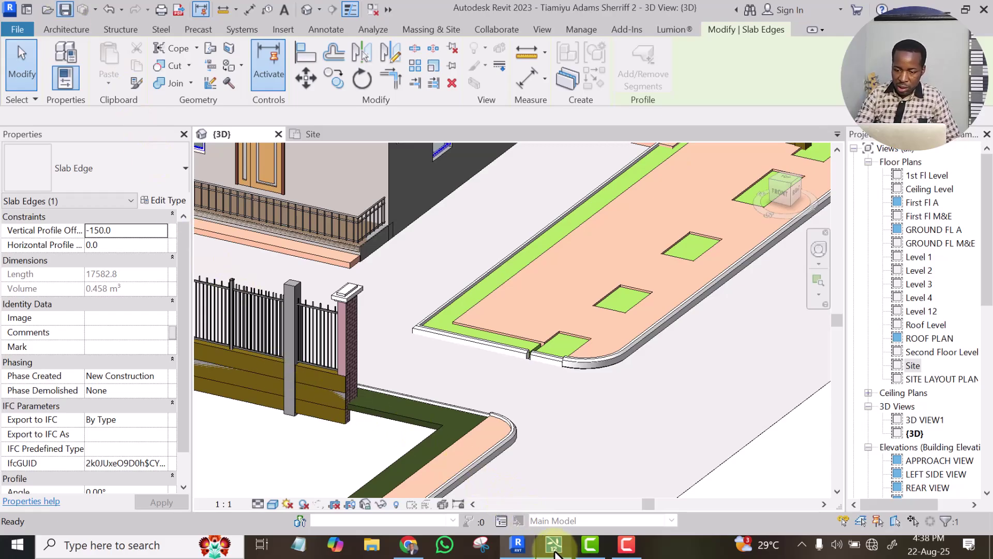
# Switch to Lumion and look over the front lawn and pavement of the imported building model
pyautogui.click(554, 544)
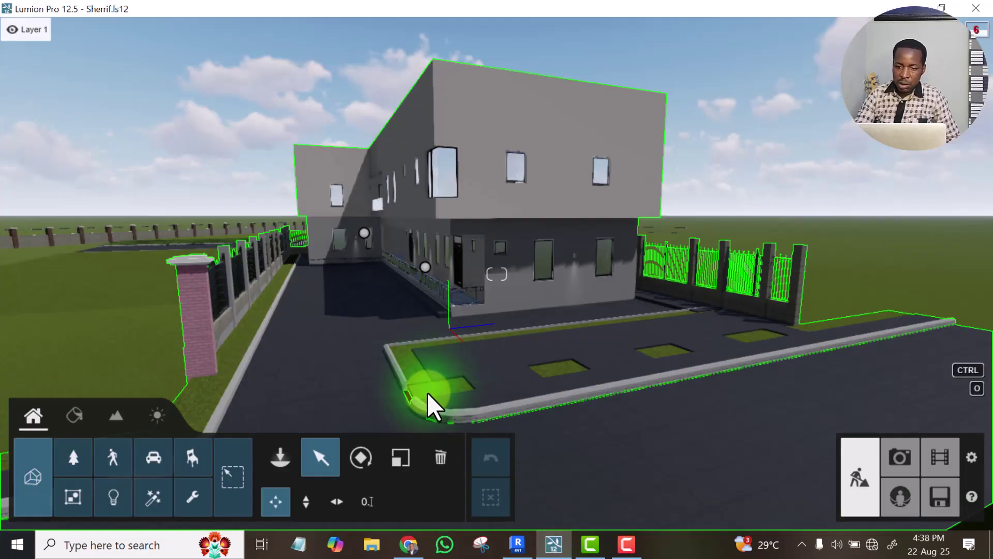
pyautogui.press('w')
pyautogui.press('s')
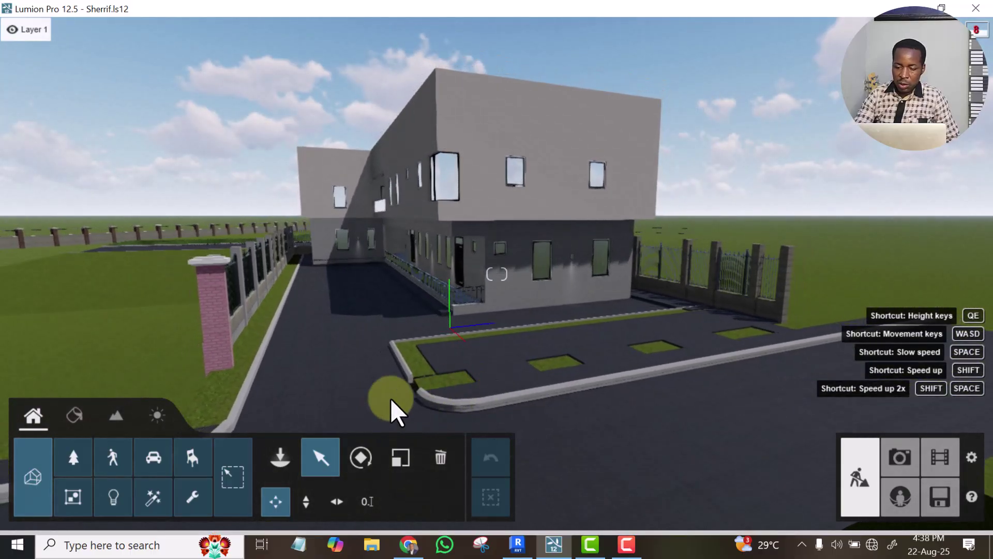
pyautogui.click(624, 544)
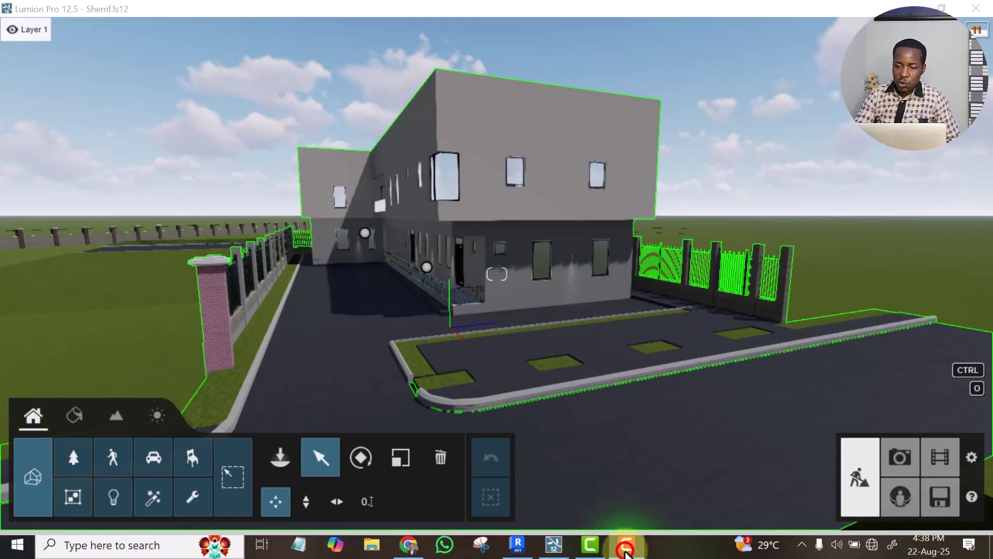
pyautogui.click(199, 39)
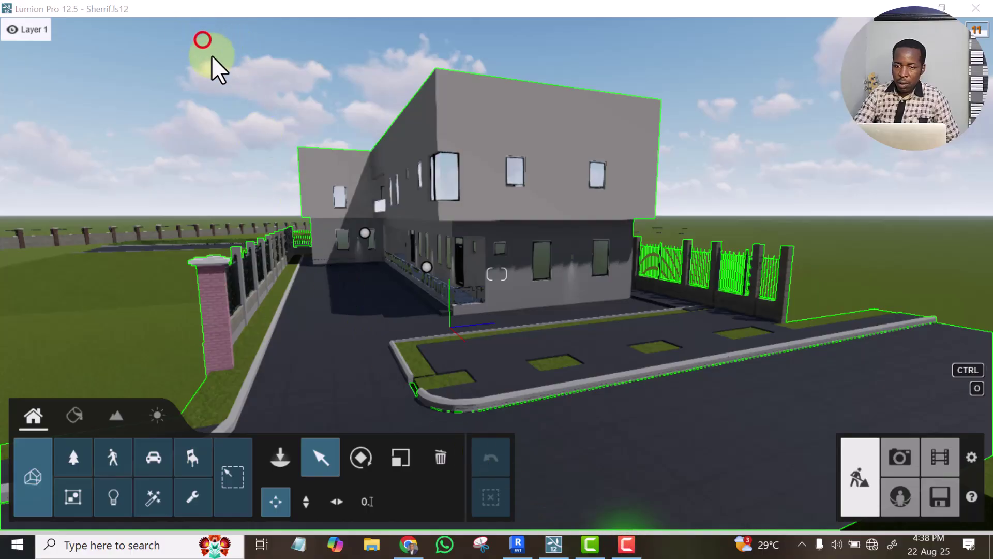
# Switch to Revit and export the 3D view to Lumion with high surface smoothing and nodes, replacing the project's existing COLLADA file
pyautogui.moveTo(554, 547)
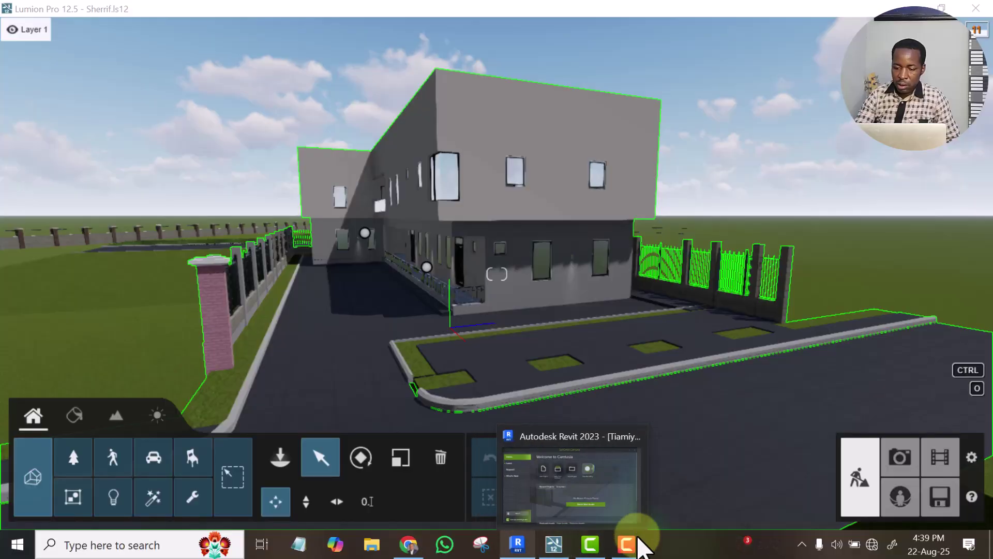
pyautogui.click(528, 549)
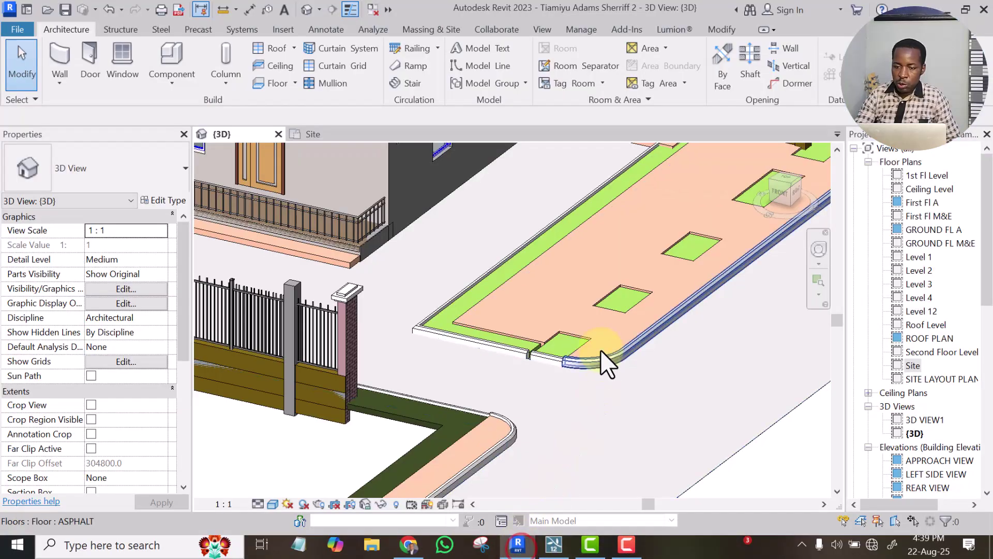
pyautogui.scroll(2, 459, 352)
pyautogui.scroll(-2, 532, 362)
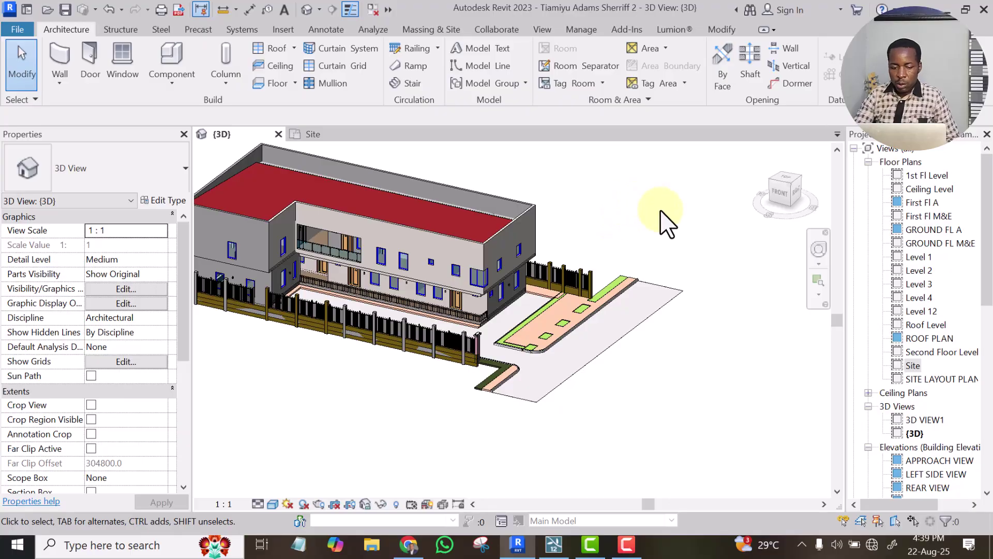
pyautogui.keyDown('shift'); pyautogui.moveTo(667, 228); pyautogui.dragTo(592, 228, button='middle'); pyautogui.keyUp('shift')
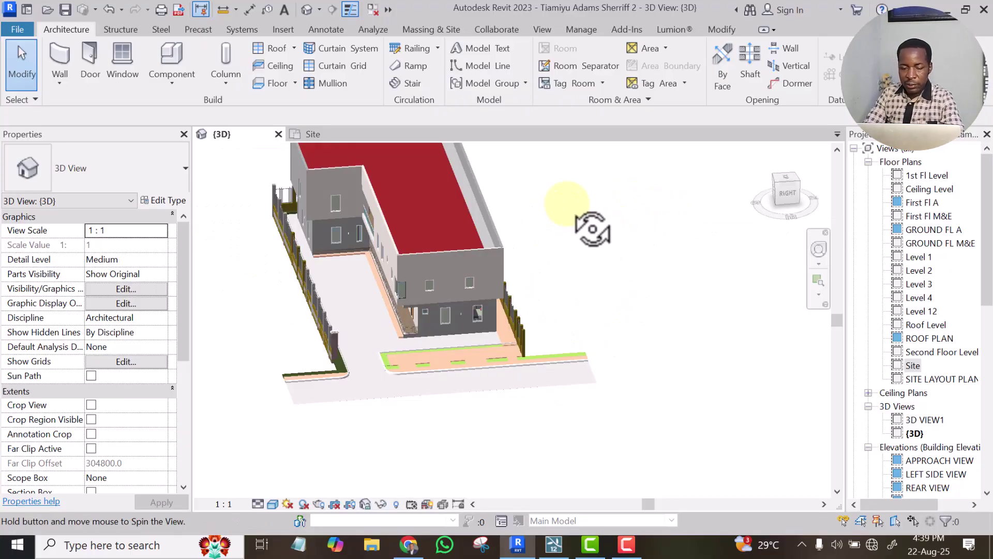
pyautogui.keyDown('shift'); pyautogui.moveTo(639, 313); pyautogui.dragTo(616, 310, button='middle'); pyautogui.keyUp('shift')
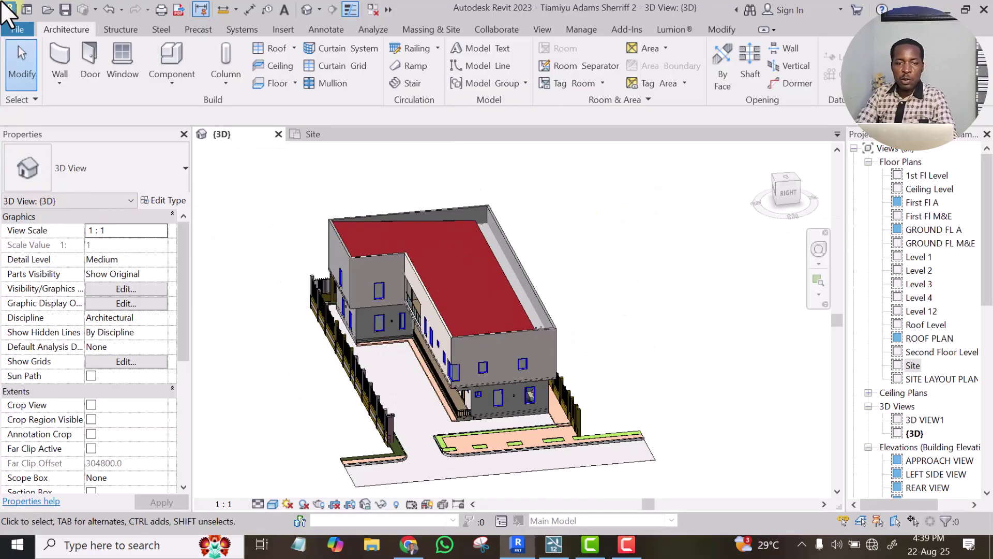
pyautogui.click(670, 29)
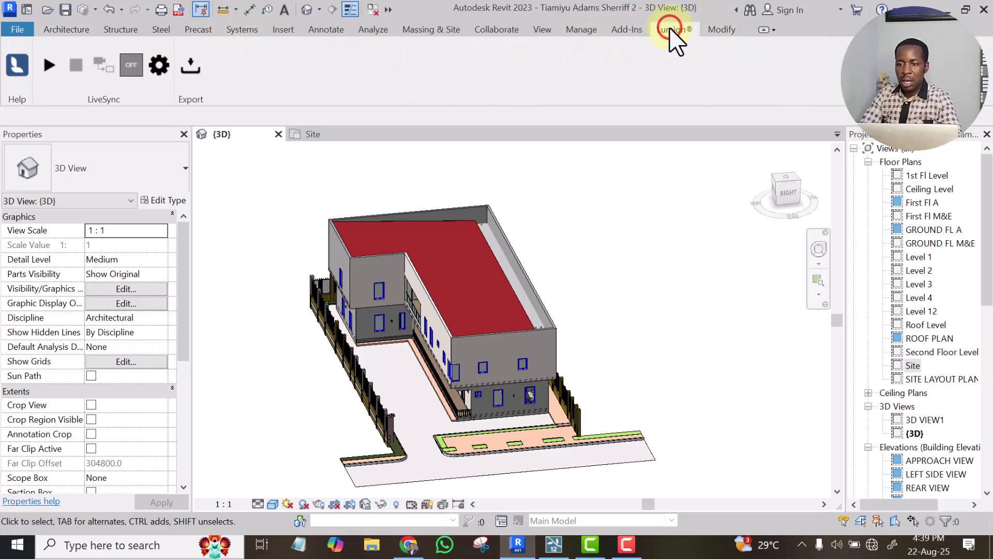
pyautogui.click(185, 67)
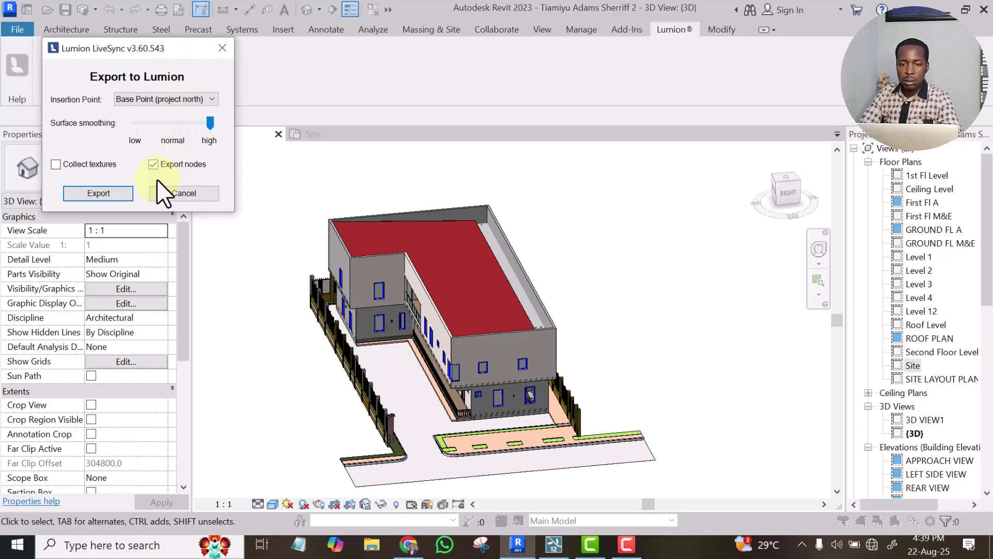
pyautogui.click(106, 191)
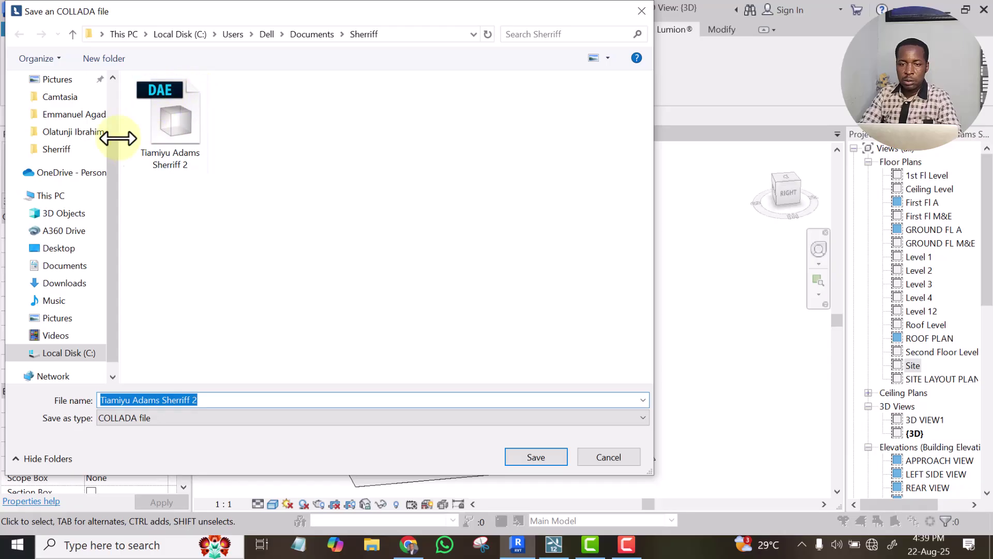
pyautogui.click(190, 96)
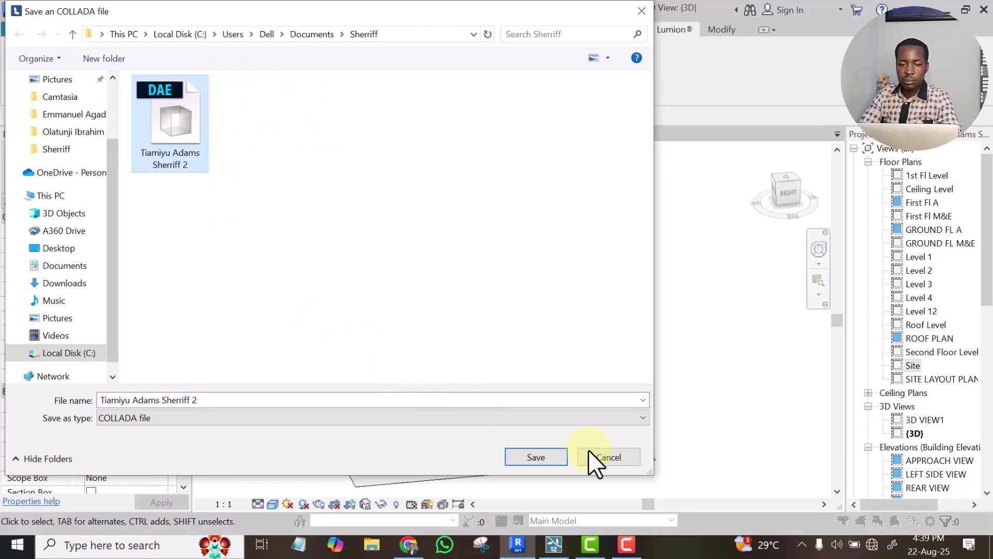
pyautogui.click(528, 454)
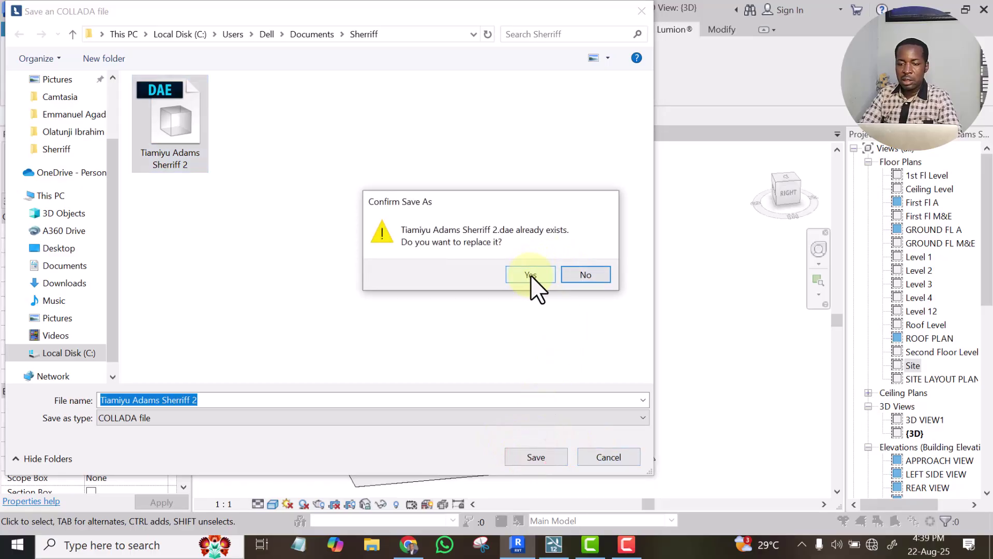
pyautogui.click(531, 275)
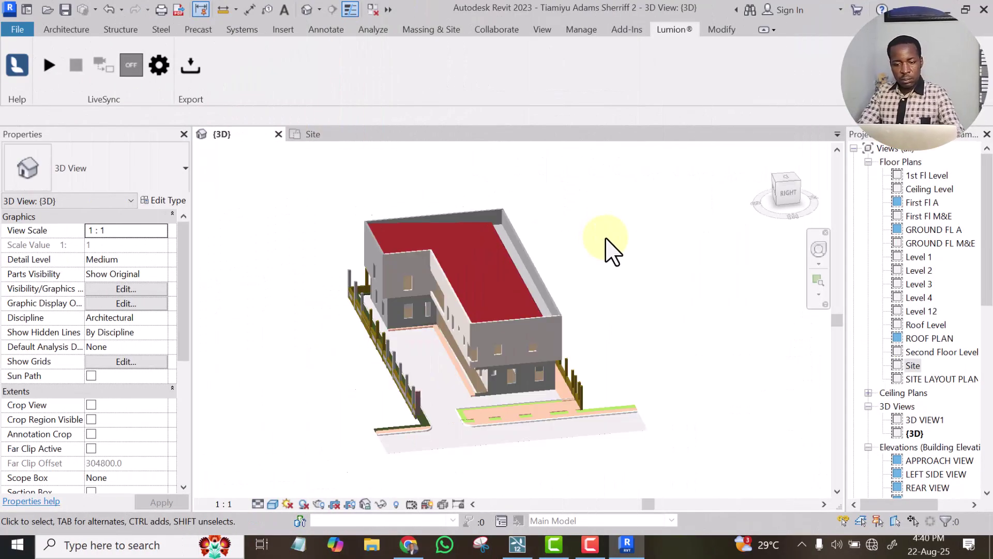
pyautogui.scroll(3, 628, 278)
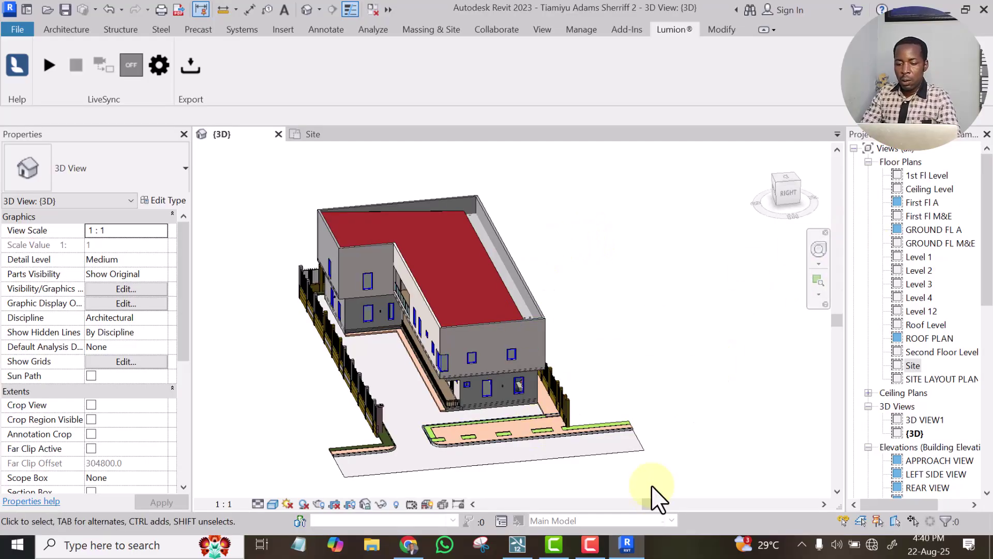
# Switch to Lumion and select the imported building model in the scene
pyautogui.click(524, 551)
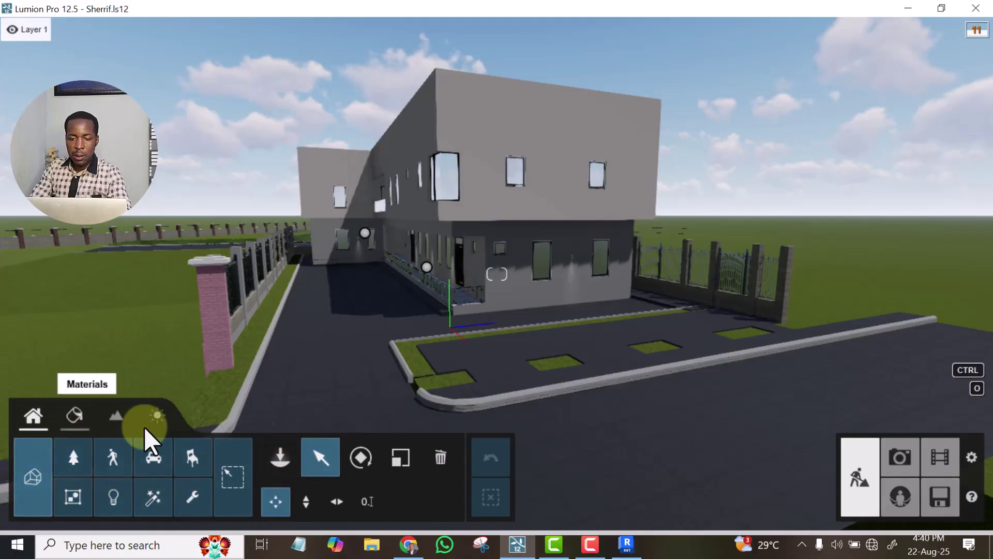
pyautogui.click(29, 473)
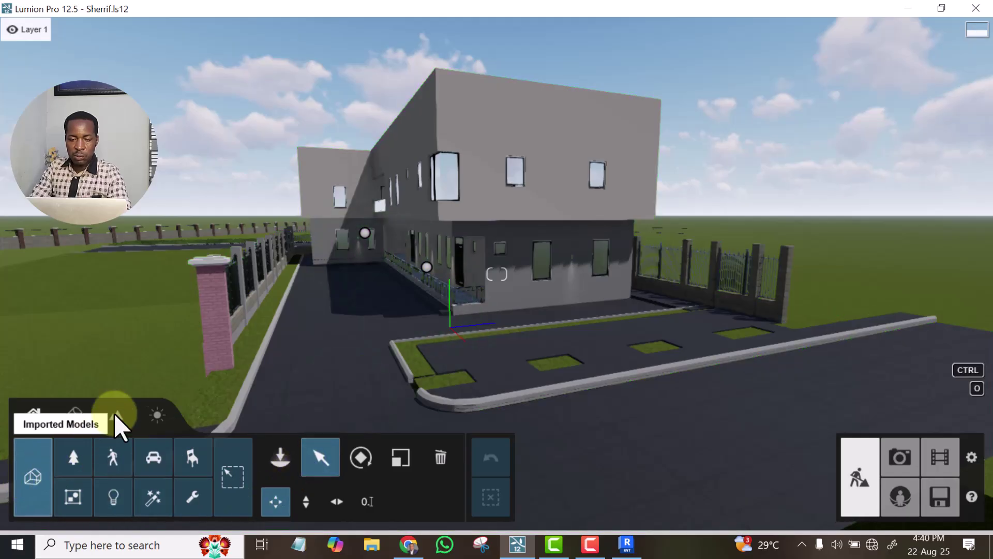
pyautogui.click(459, 226)
pyautogui.click(489, 111)
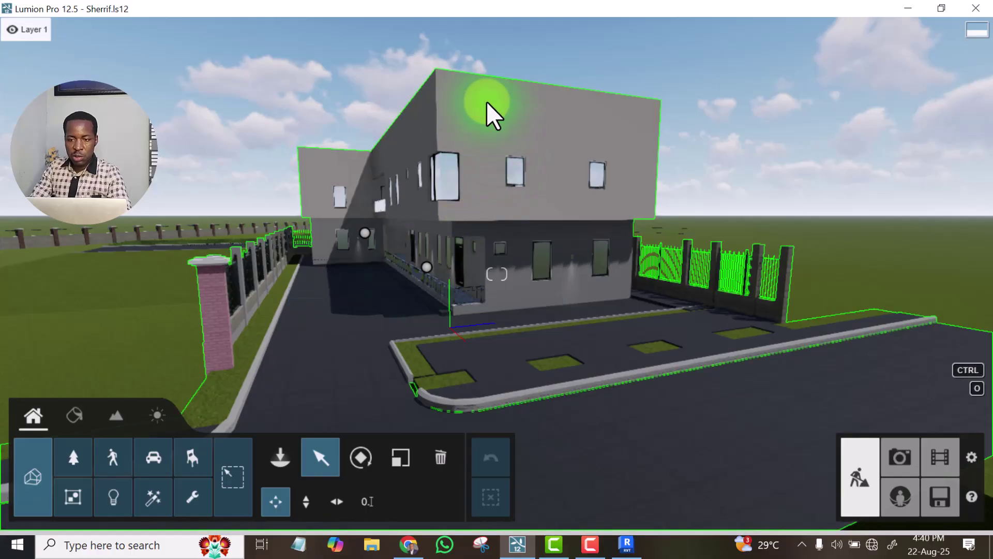
pyautogui.click(488, 104)
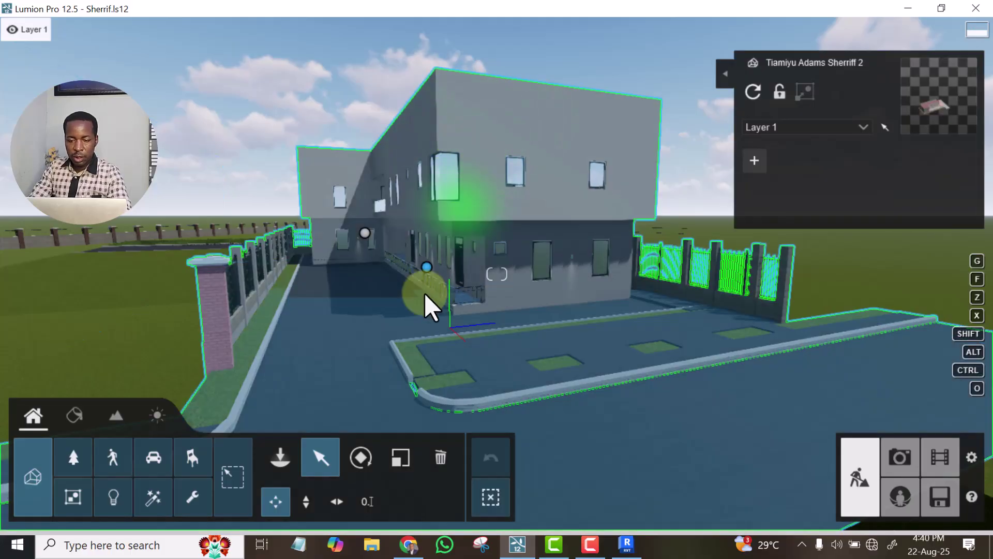
pyautogui.click(364, 235)
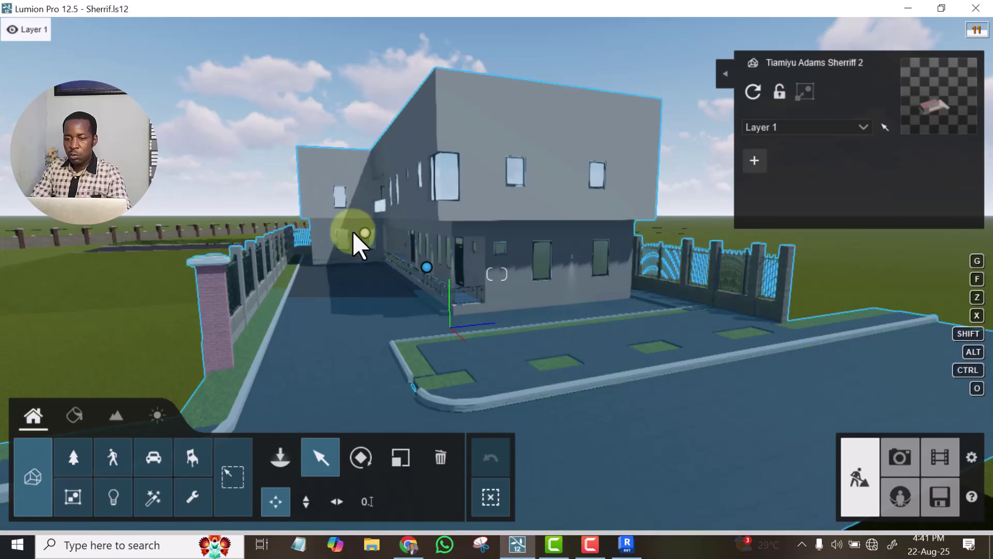
pyautogui.click(426, 267)
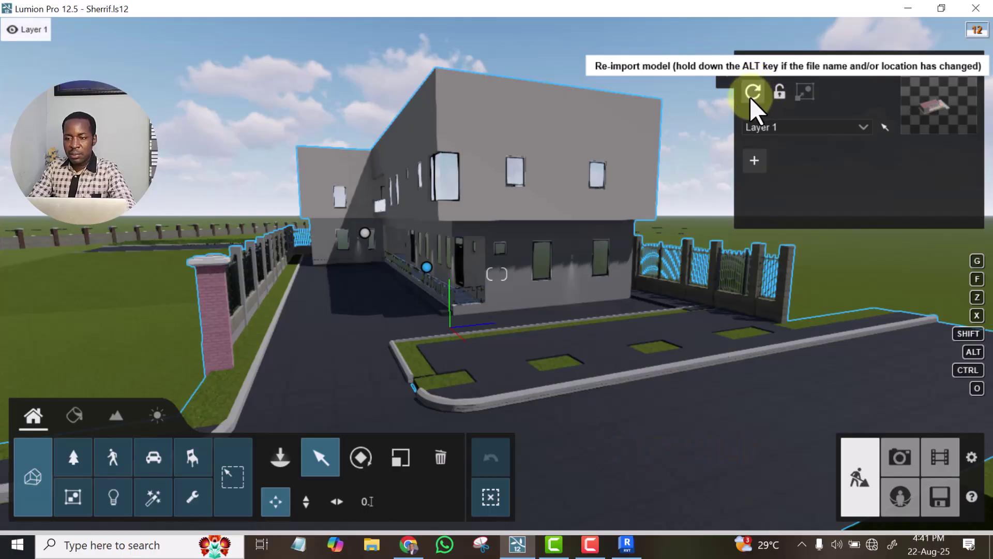
# Re-import the building model from the updated COLLADA file in the Sherriff folder, choosing the file manually
pyautogui.keyDown('alt'); pyautogui.click(750, 93); pyautogui.keyUp('alt')
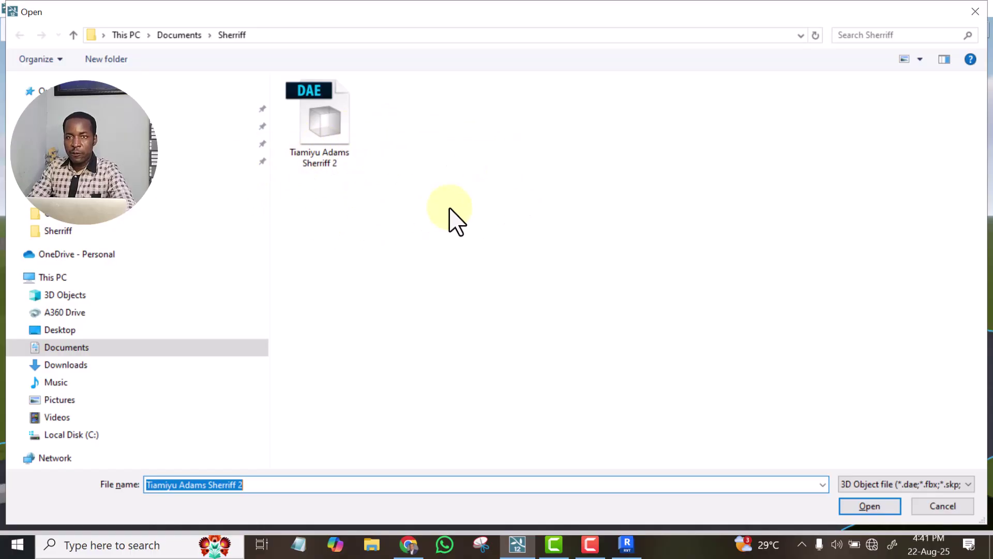
pyautogui.click(320, 118)
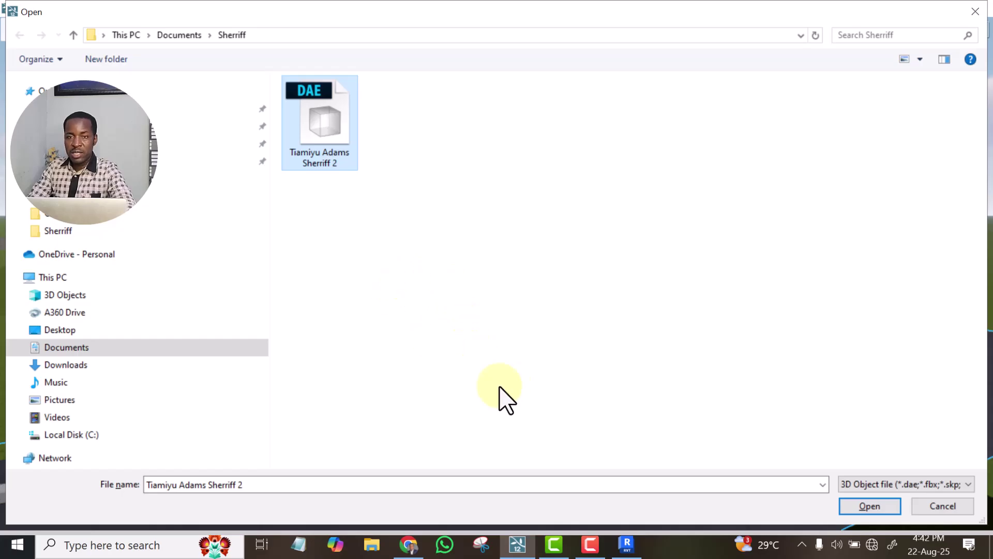
pyautogui.click(869, 505)
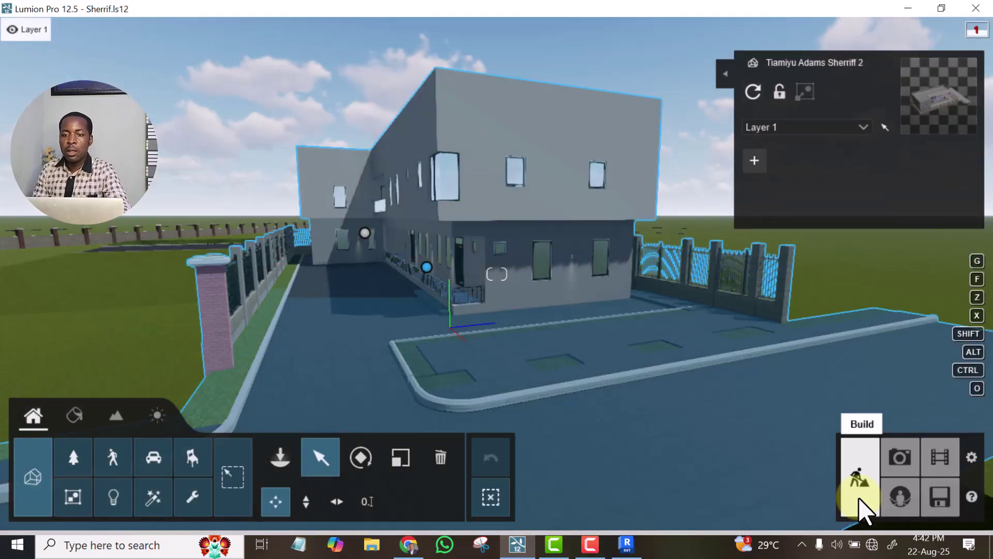
pyautogui.click(866, 417)
pyautogui.press('s')
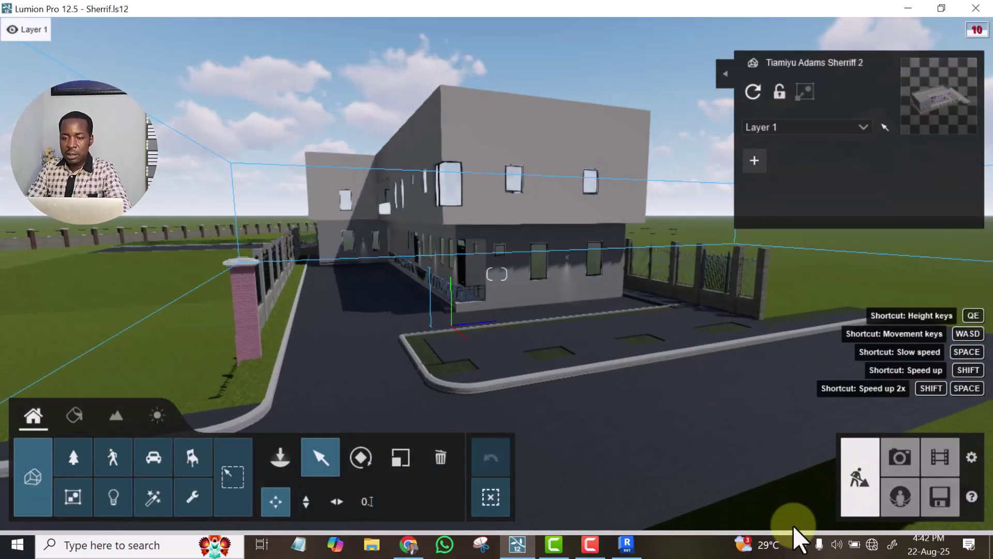
# Examine the re-imported model's front lawn strip, square grass beds and surrounding pavement from several heights and distances
pyautogui.click(596, 384)
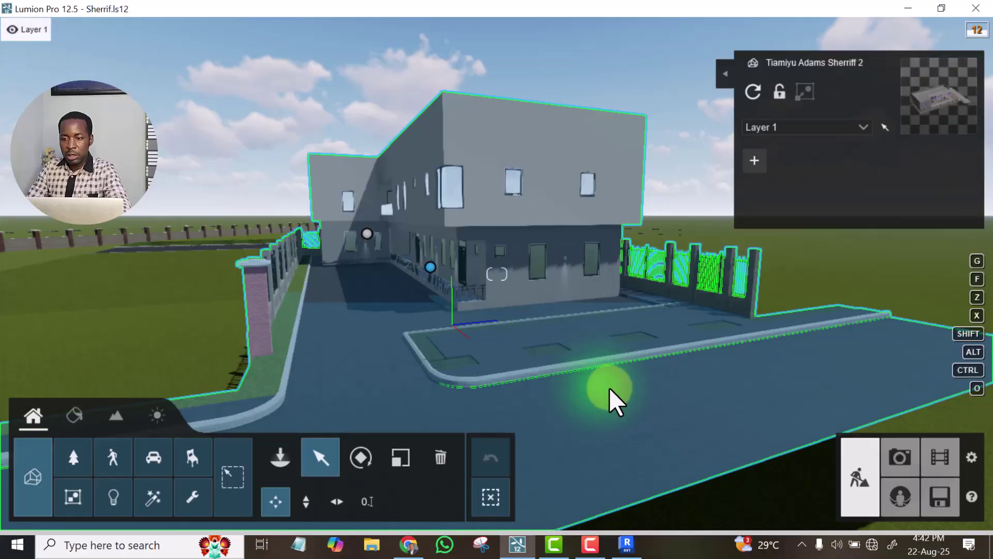
pyautogui.press('w')
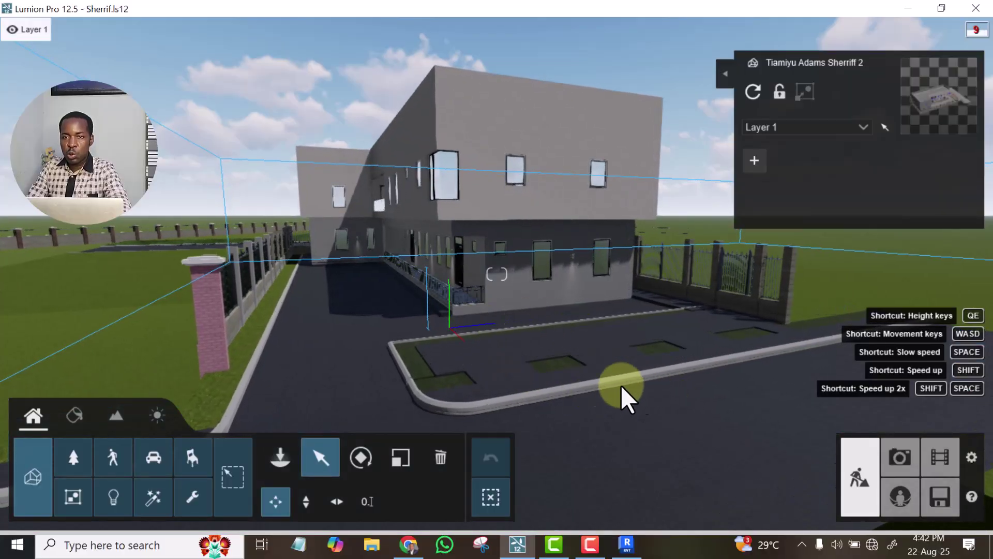
pyautogui.click(641, 404)
pyautogui.press('w')
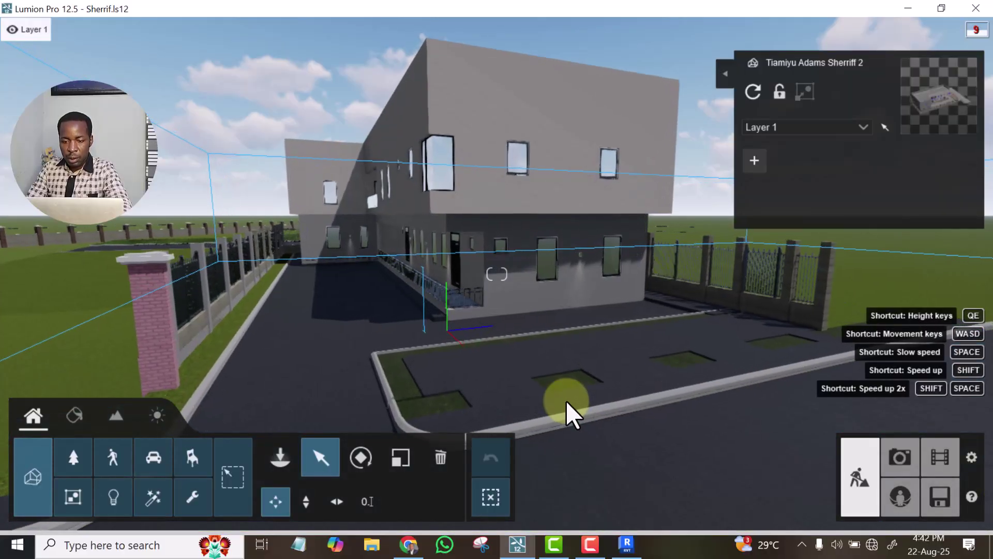
pyautogui.click(567, 402)
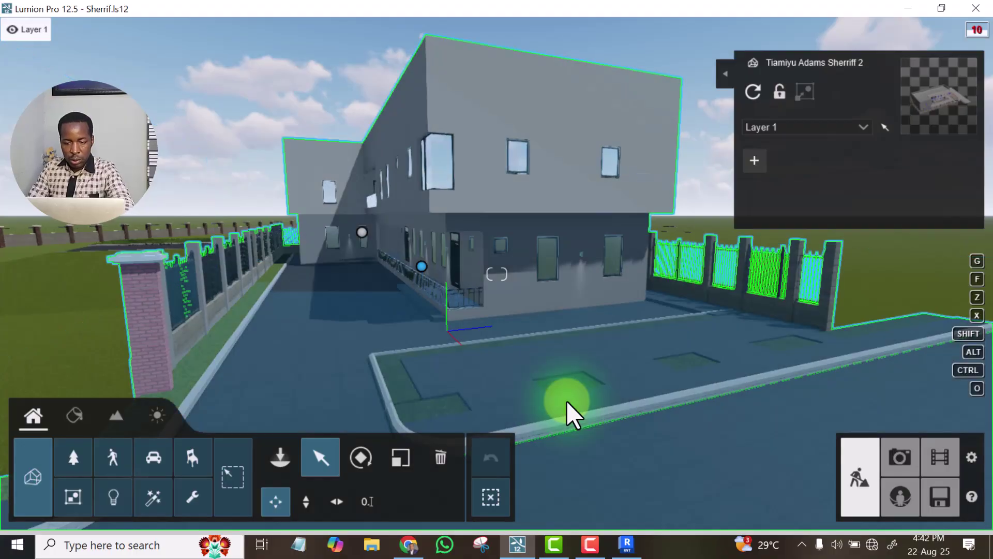
pyautogui.click(577, 382)
pyautogui.press('q')
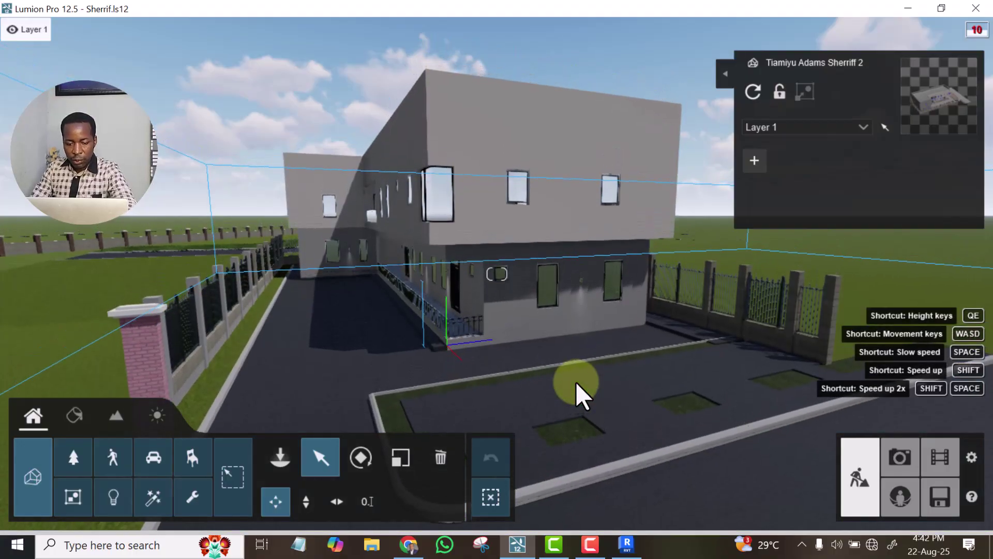
pyautogui.press('e')
pyautogui.press('w')
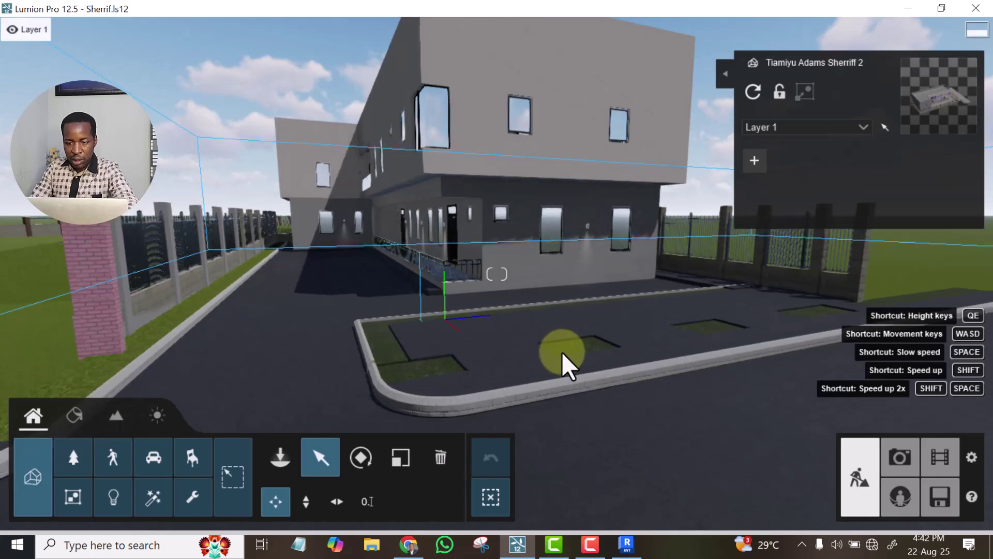
pyautogui.press('w')
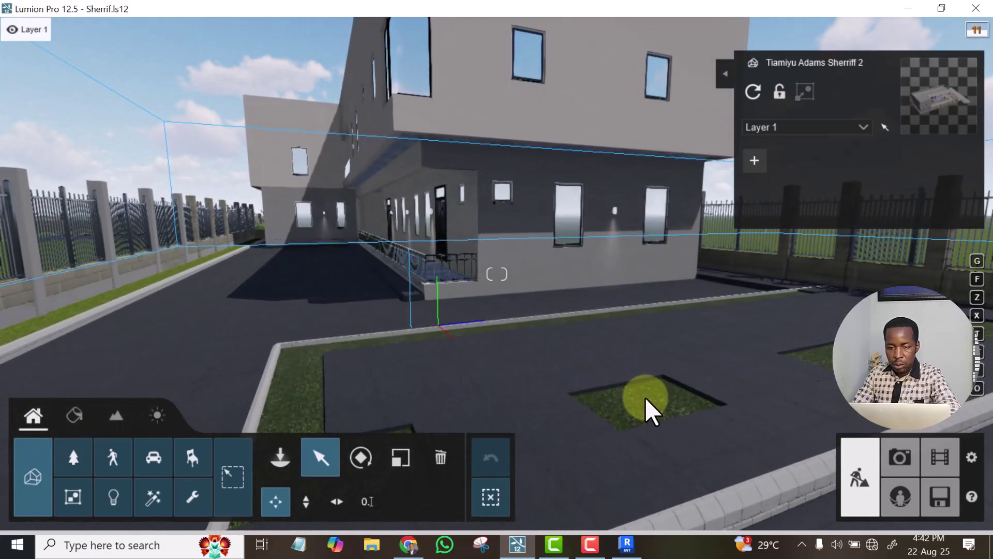
pyautogui.click(647, 407)
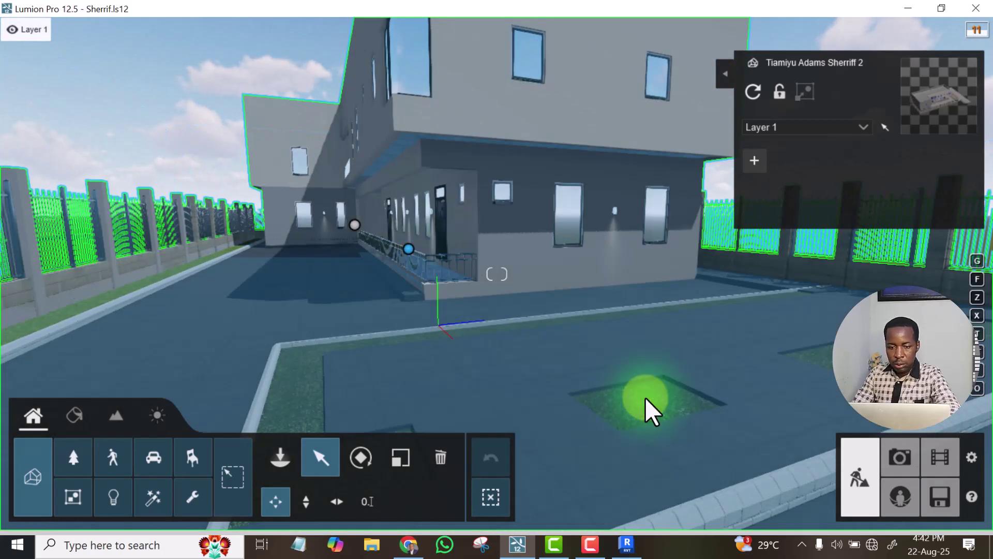
# Assign a 3D grass material from the material library to the GRASS LAWN2 surfaces in front of the building and save the change
pyautogui.click(72, 416)
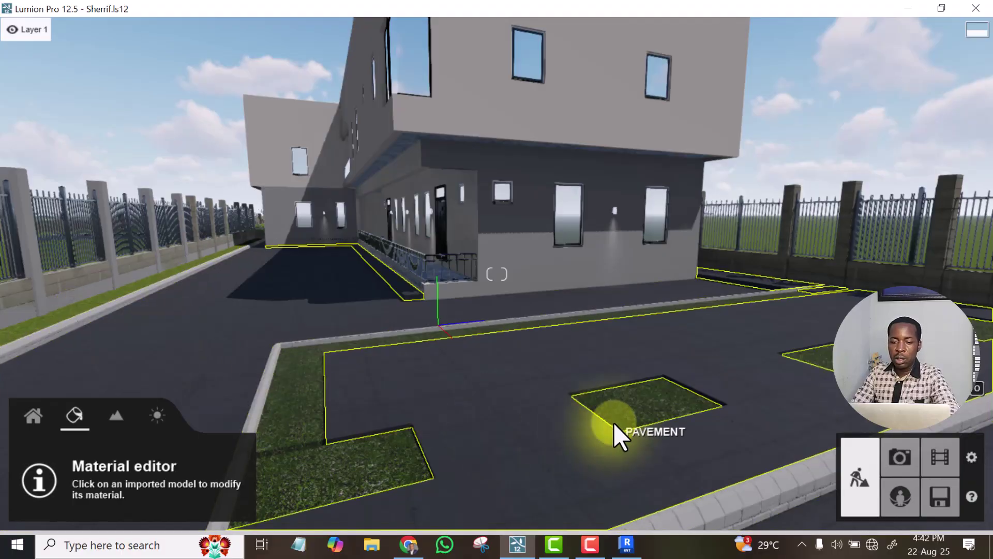
pyautogui.press('s')
pyautogui.press('q')
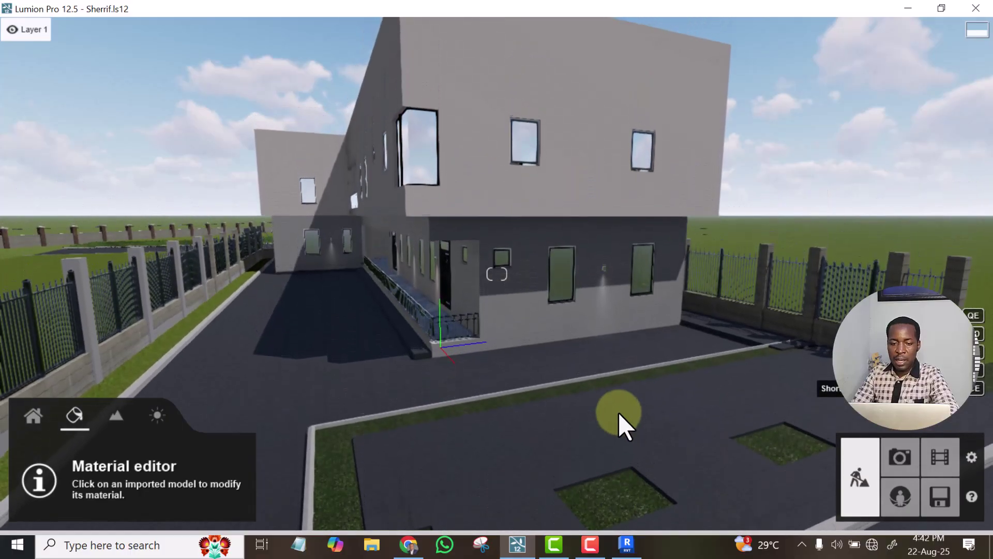
pyautogui.press('s')
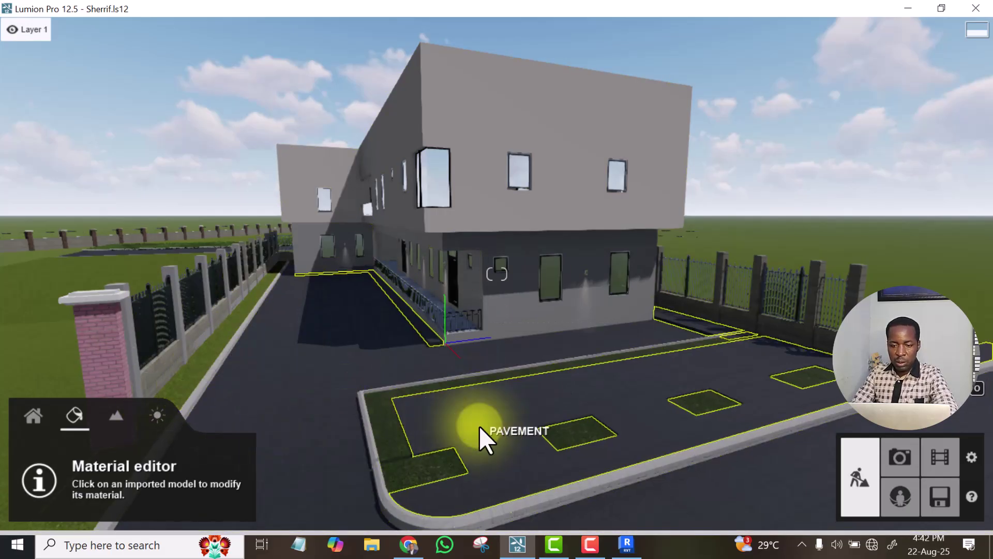
pyautogui.click(431, 462)
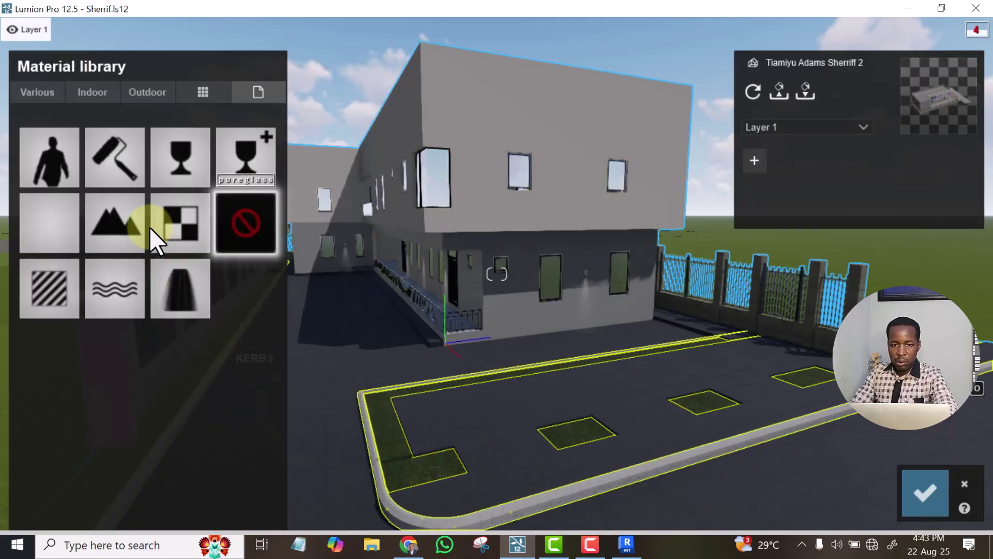
pyautogui.click(43, 92)
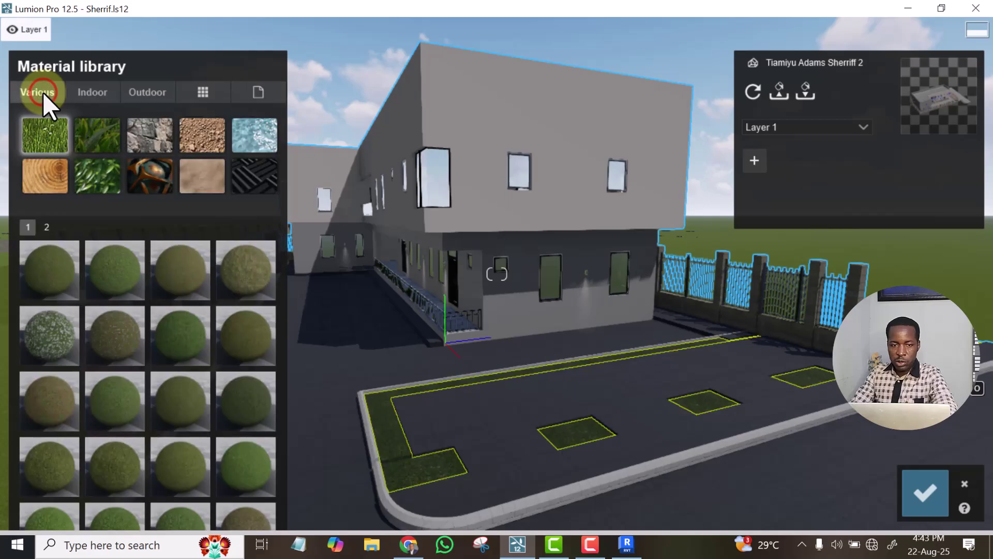
pyautogui.click(95, 136)
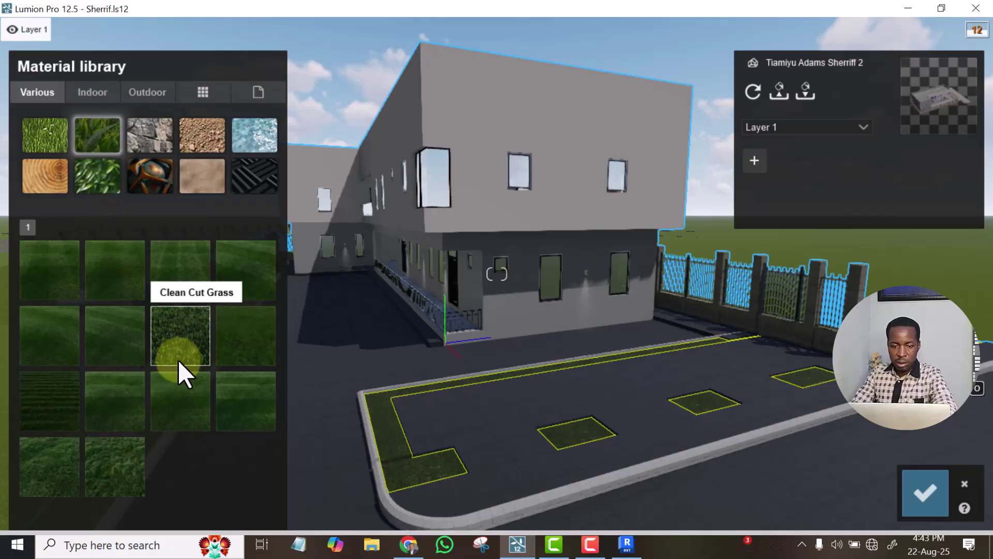
pyautogui.click(49, 462)
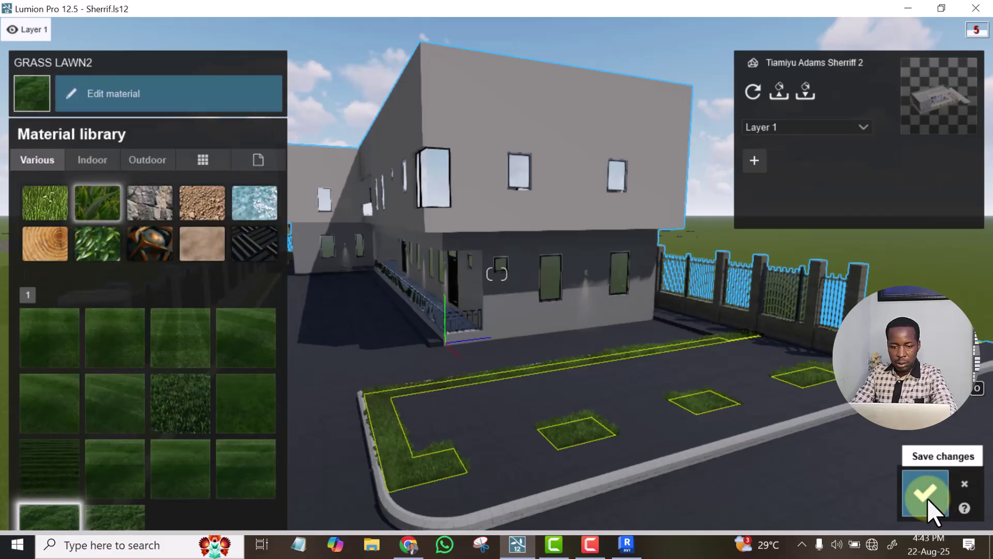
pyautogui.click(926, 494)
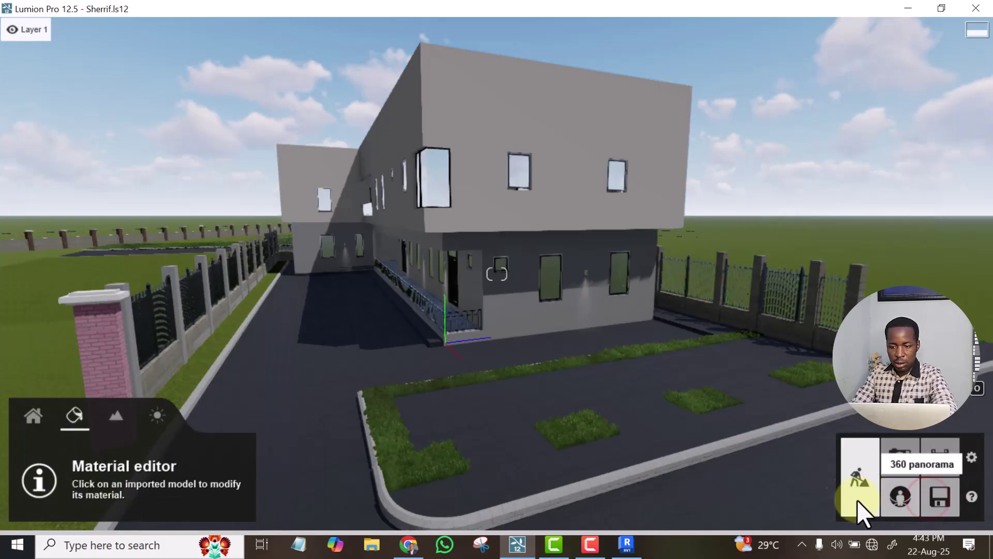
# Inspect the 3D grass on the front lawn strip and square beds up close, including where it meets the pavement
pyautogui.scroll(3, 449, 472)
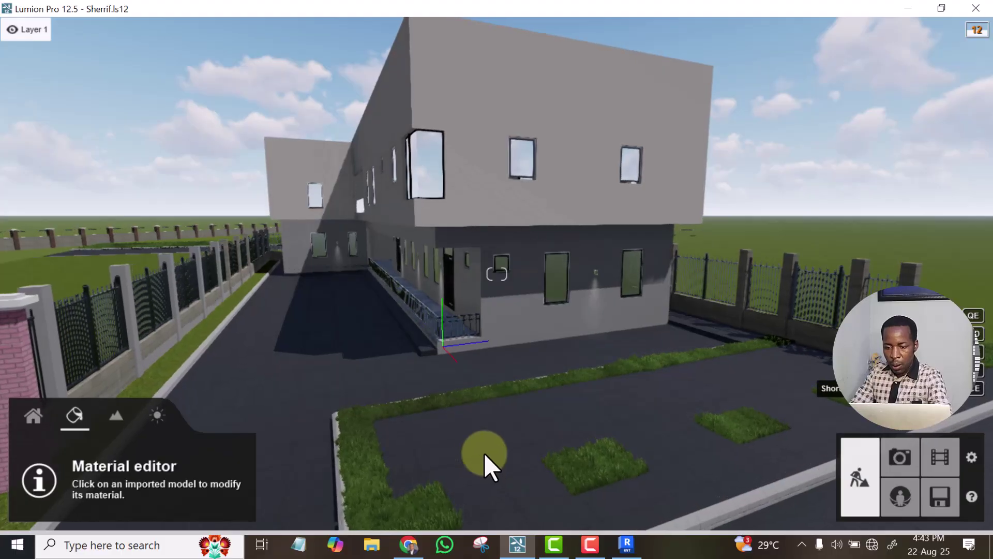
pyautogui.press('e')
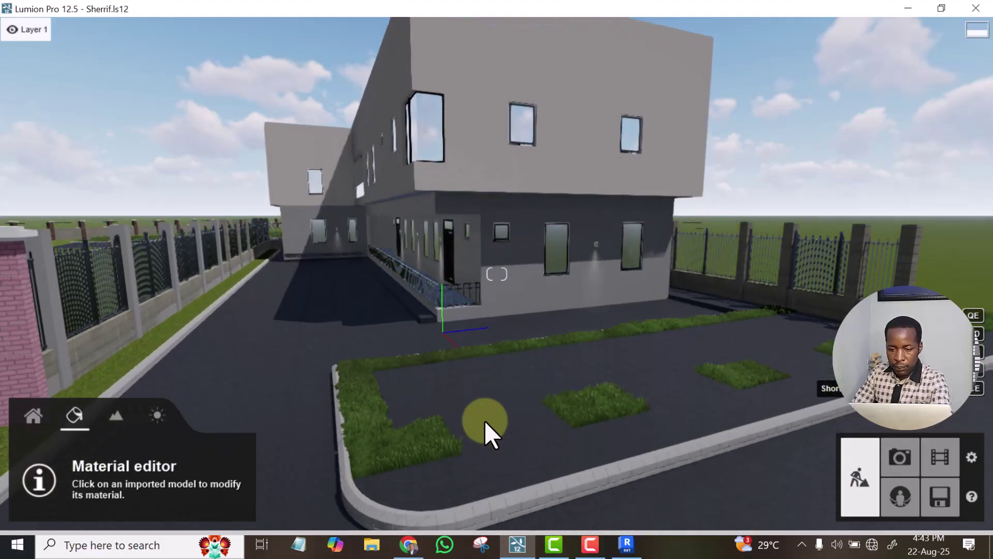
pyautogui.press('w')
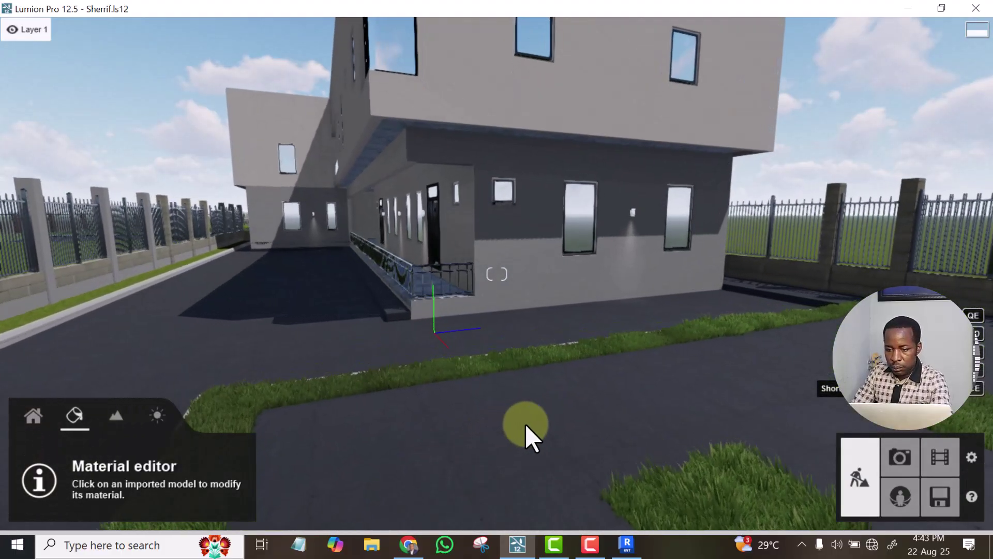
pyautogui.press('e')
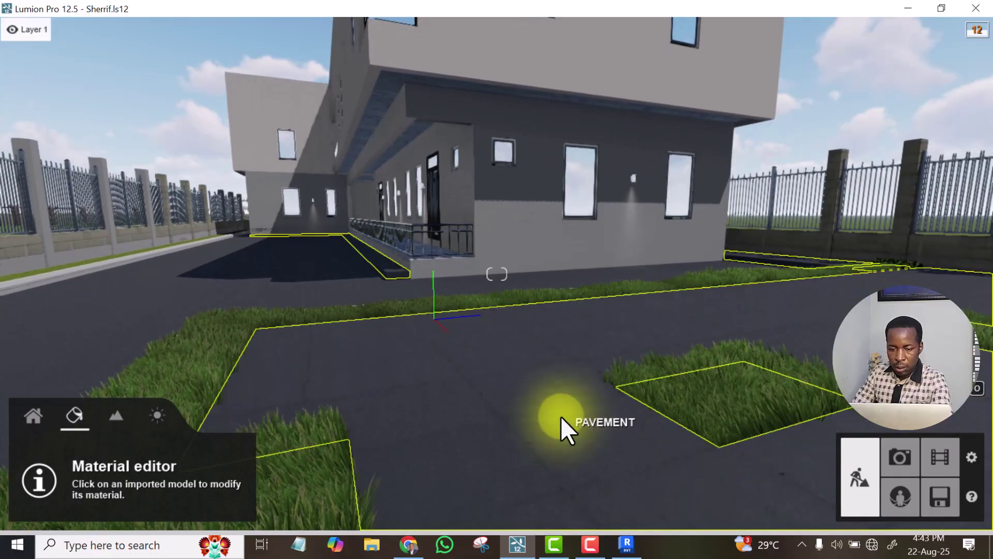
pyautogui.press('w')
pyautogui.press('e')
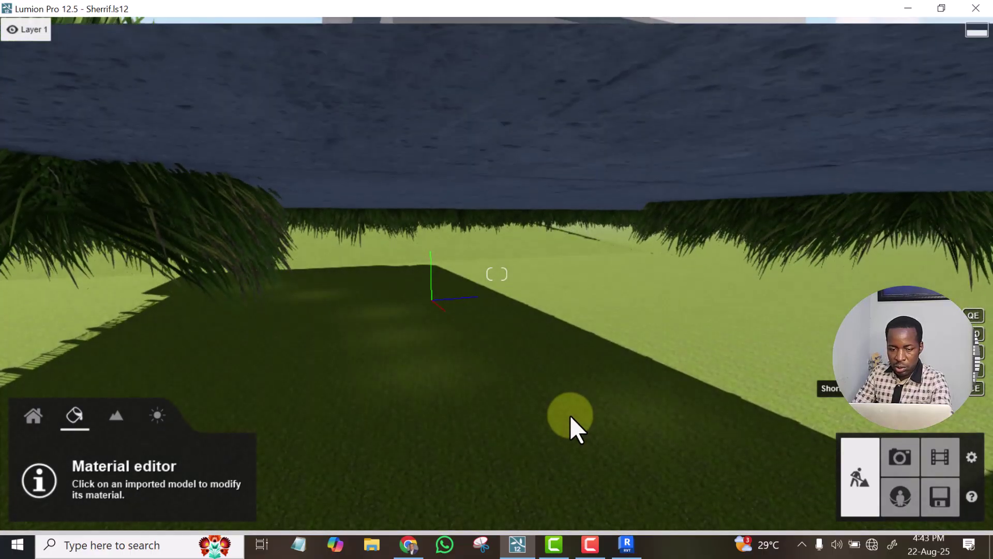
pyautogui.press('q')
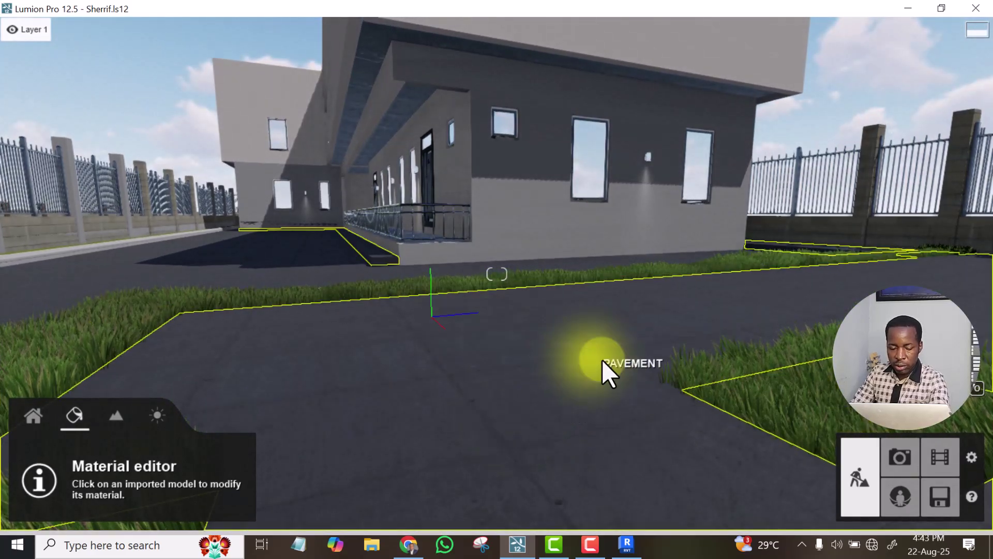
pyautogui.press('a')
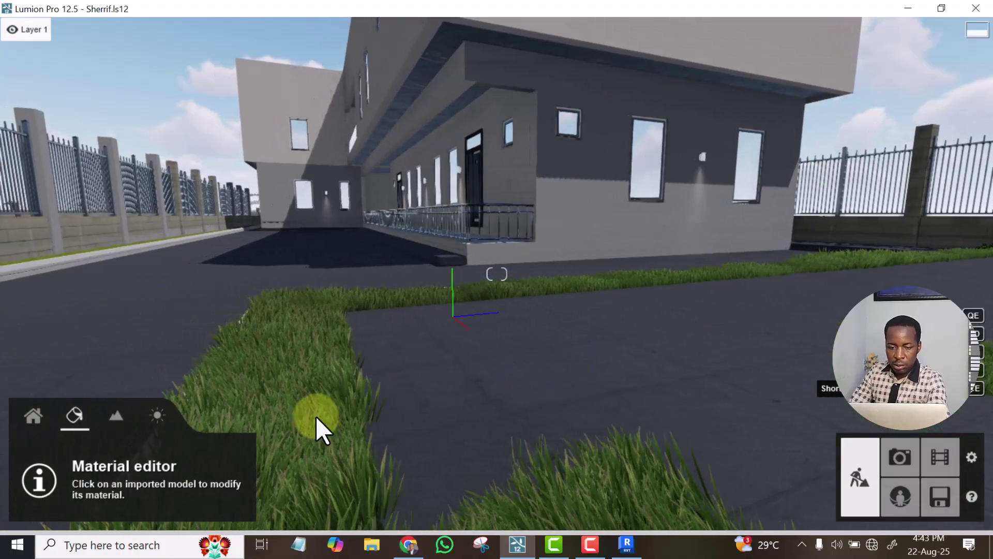
# Reduce the GRASS LAWN2 material's grass length to about a quarter, its grass size to 0.1 and its bending force to about a third
pyautogui.click(309, 420)
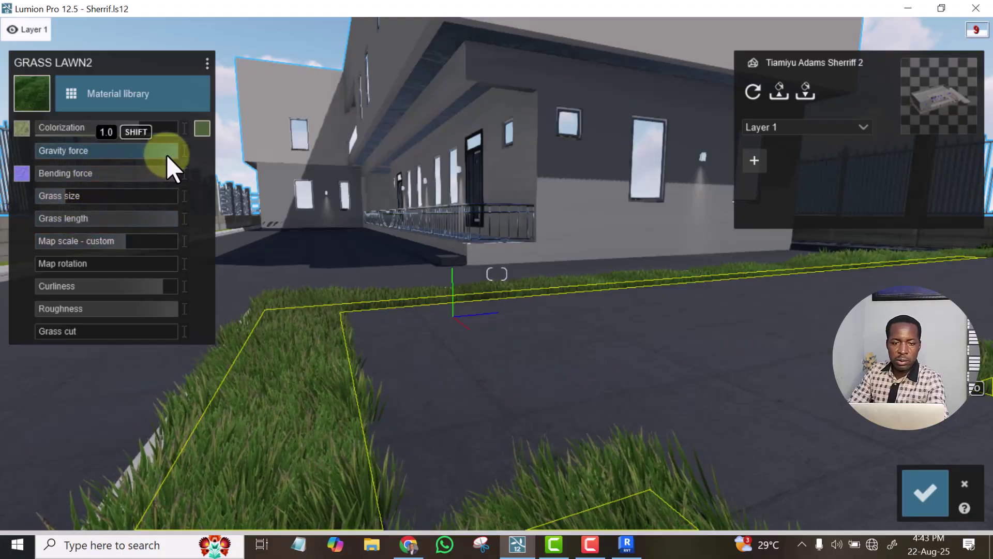
pyautogui.moveTo(172, 222); pyautogui.dragTo(75, 234)
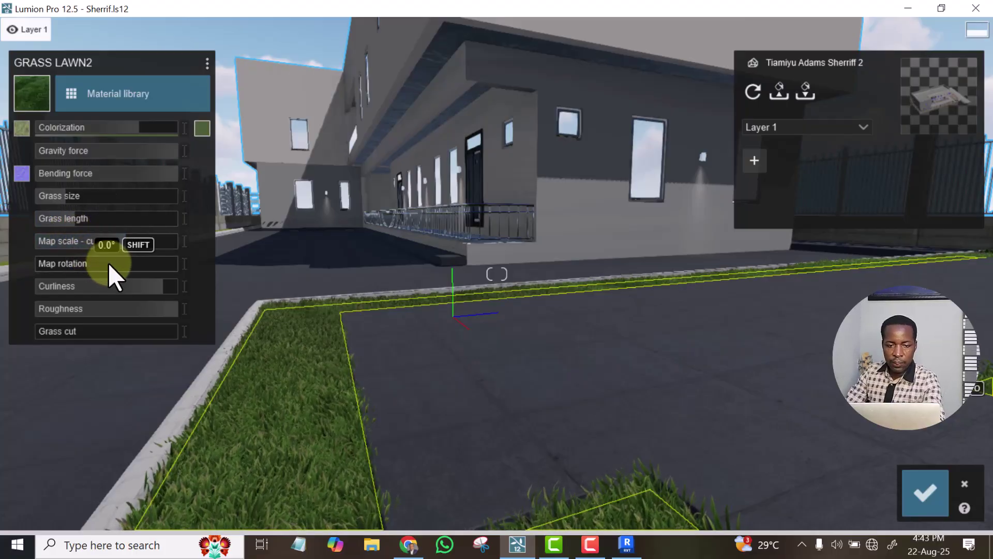
pyautogui.moveTo(67, 198); pyautogui.dragTo(55, 198)
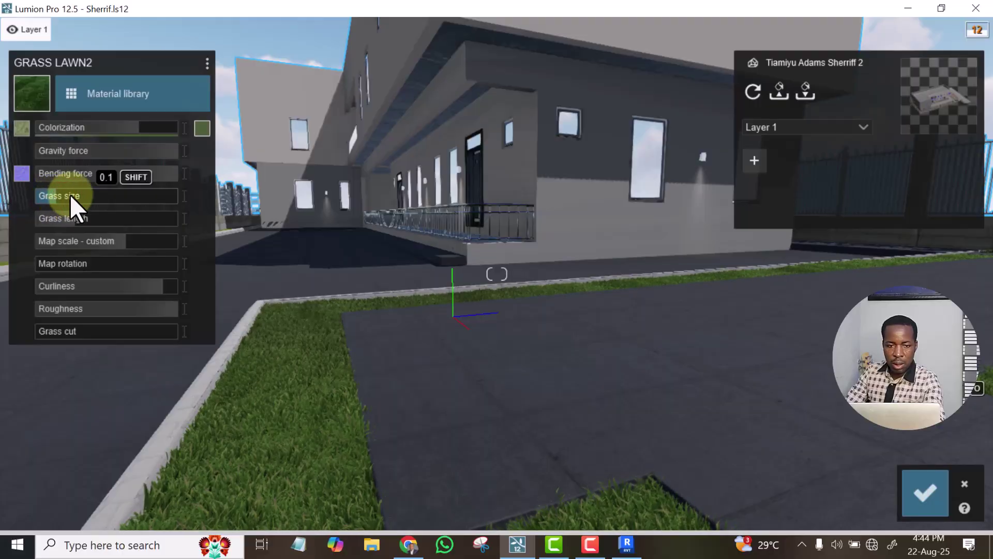
pyautogui.moveTo(173, 172); pyautogui.dragTo(86, 178)
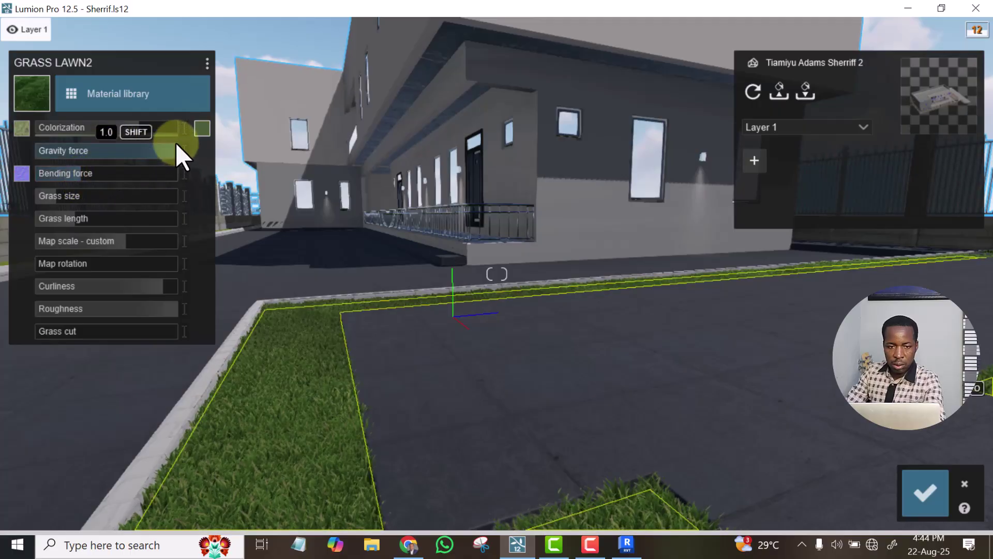
# Fine-tune the GRASS LAWN2 material with slightly lower gravity force, roughness of 0.8 and a small amount of grass cut, checking the lawn up close
pyautogui.moveTo(170, 154); pyautogui.dragTo(148, 160)
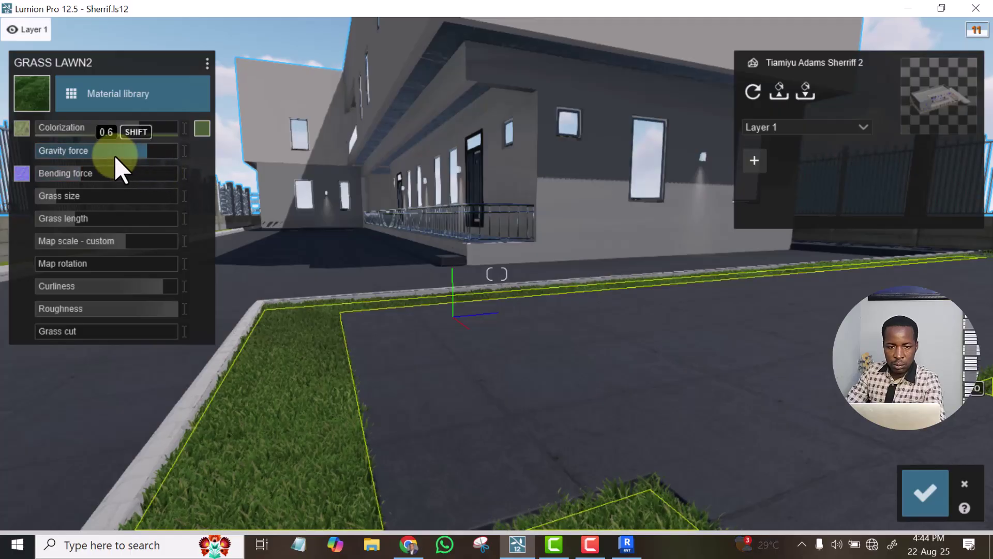
pyautogui.moveTo(139, 153); pyautogui.dragTo(164, 155)
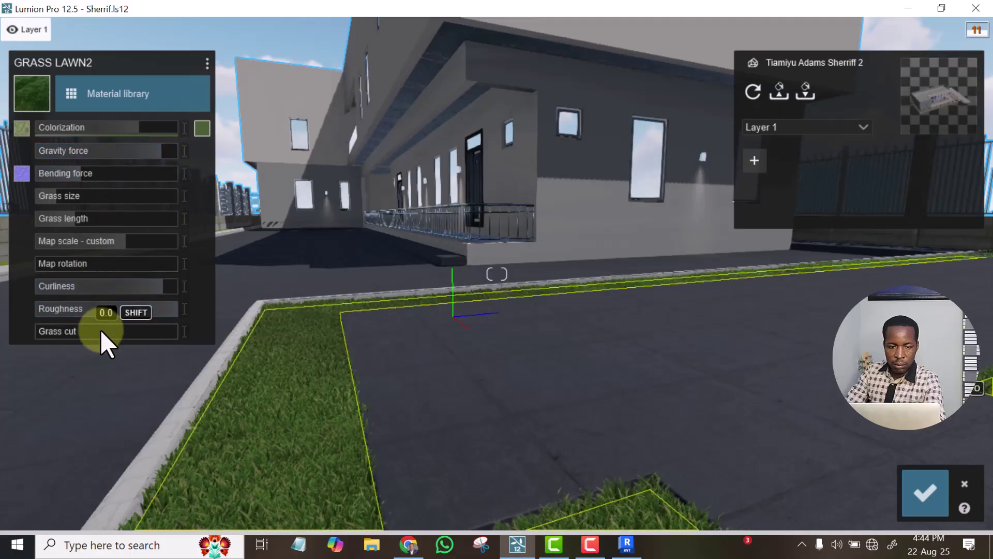
pyautogui.moveTo(171, 308)
pyautogui.mouseDown()
pyautogui.moveTo(141, 306)
pyautogui.moveTo(156, 305)
pyautogui.mouseUp()
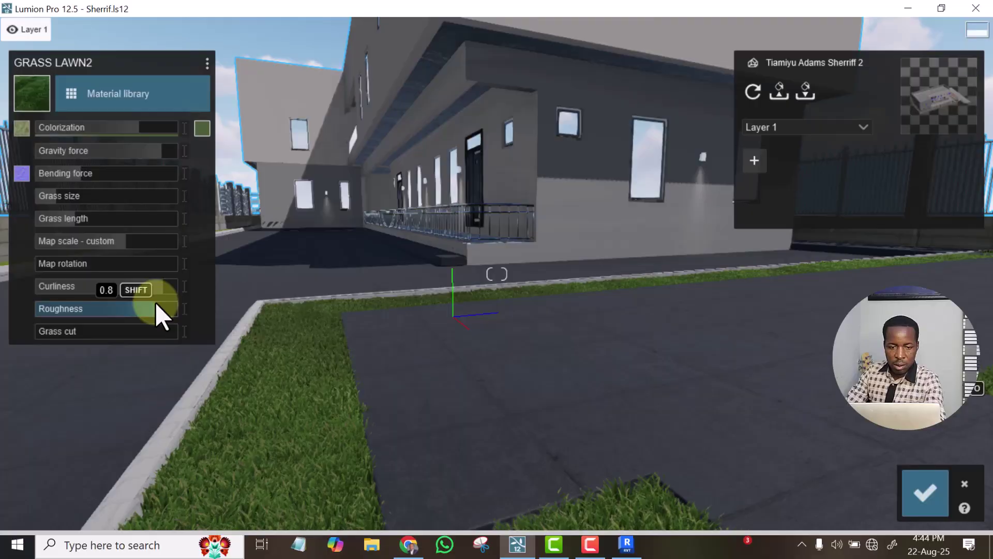
pyautogui.moveTo(43, 330); pyautogui.dragTo(69, 334)
pyautogui.moveTo(126, 345); pyautogui.dragTo(58, 340)
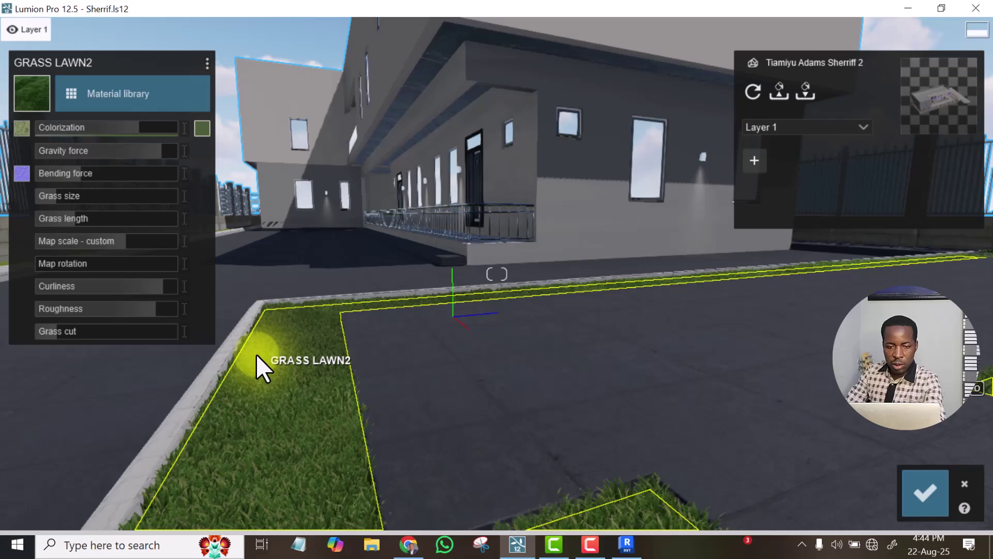
pyautogui.scroll(5, 256, 355)
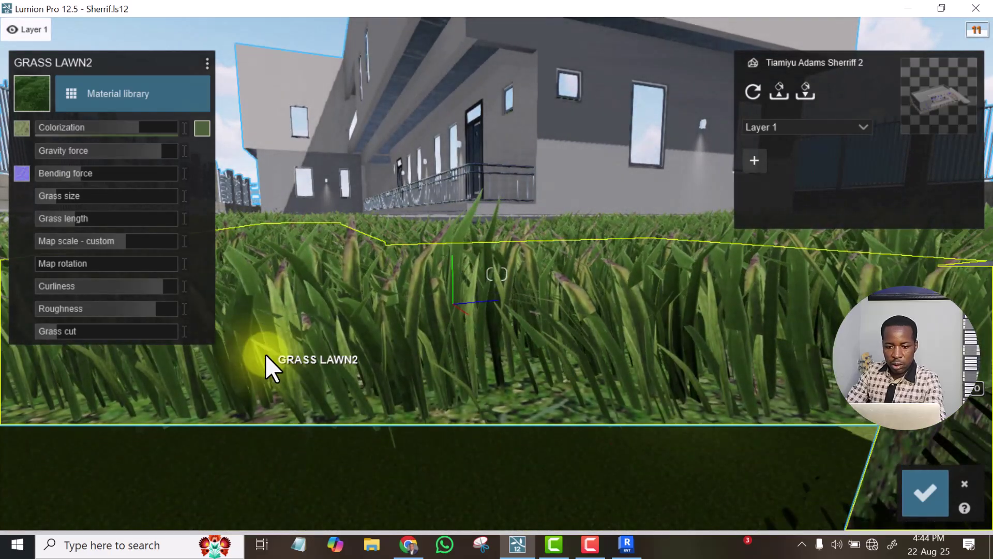
pyautogui.scroll(-5, 266, 355)
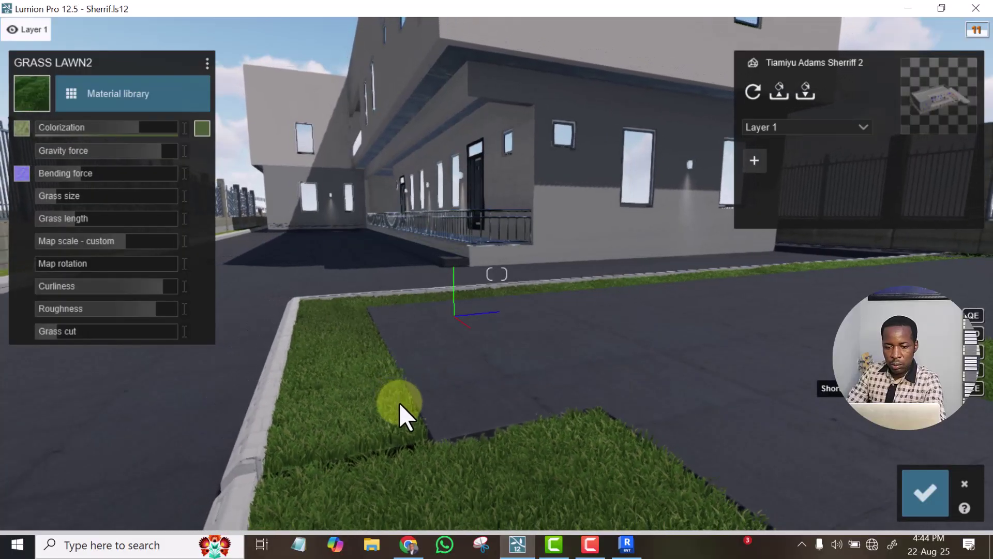
pyautogui.scroll(-5, 401, 404)
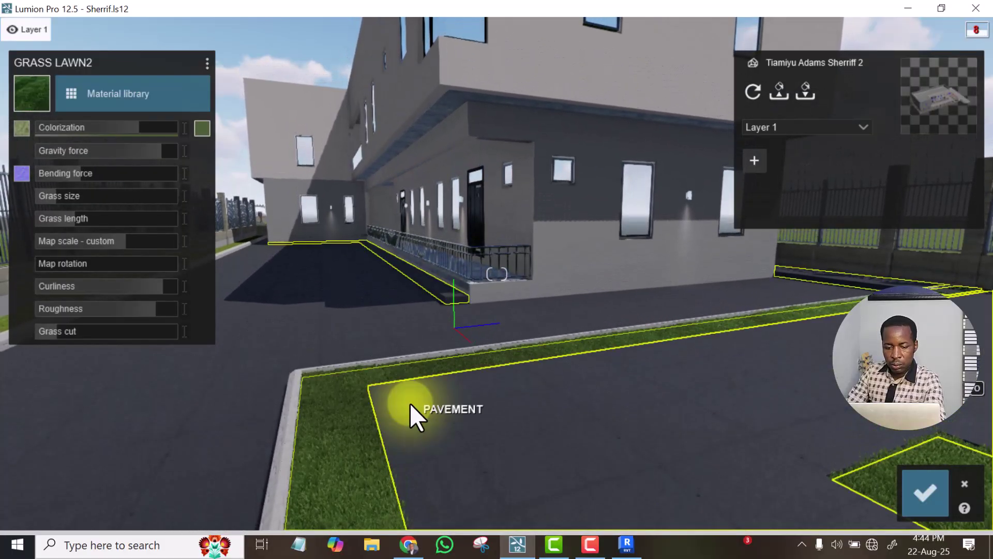
pyautogui.click(415, 399)
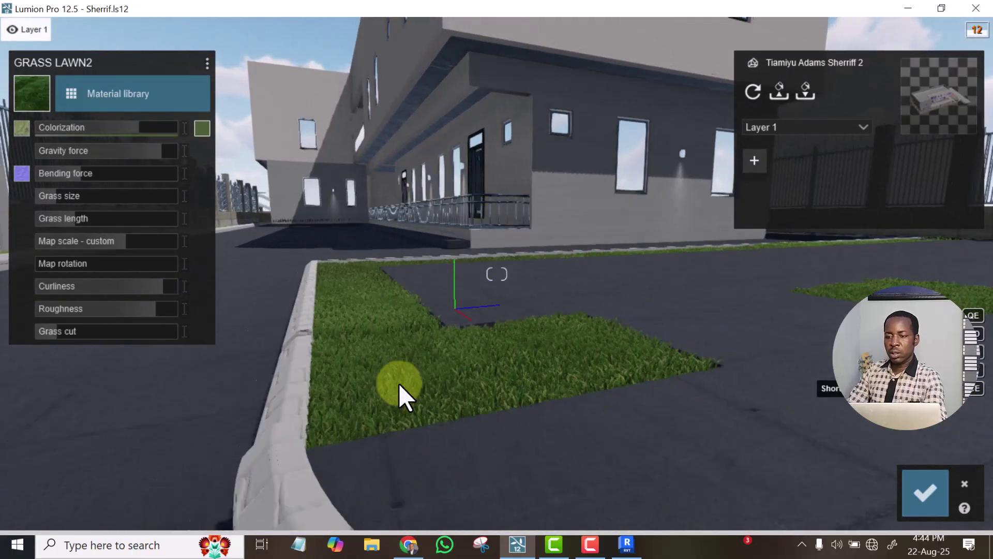
# Increase the GRASS LAWN2 material's grass length slightly to a little over a third of its range and save the material changes
pyautogui.scroll(3, 420, 379)
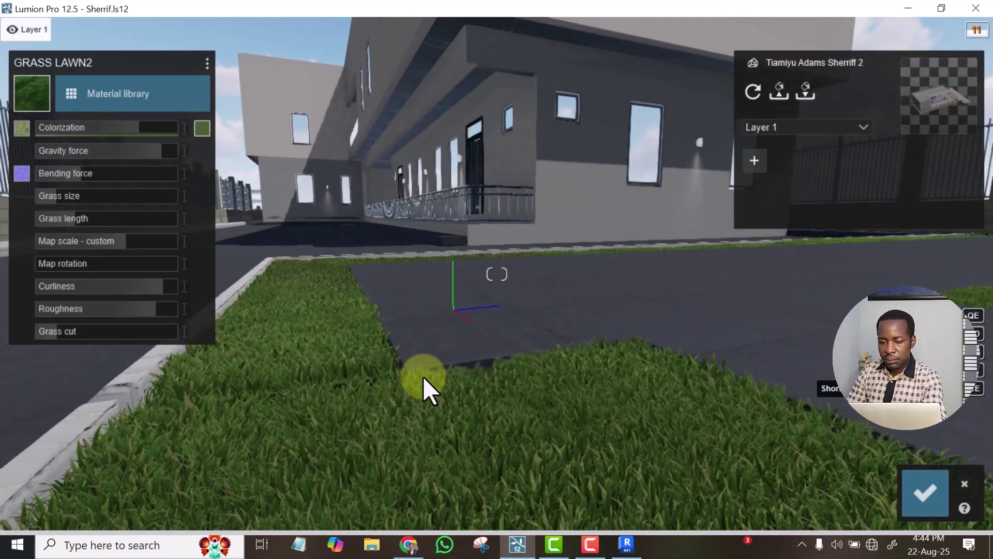
pyautogui.scroll(-3, 425, 374)
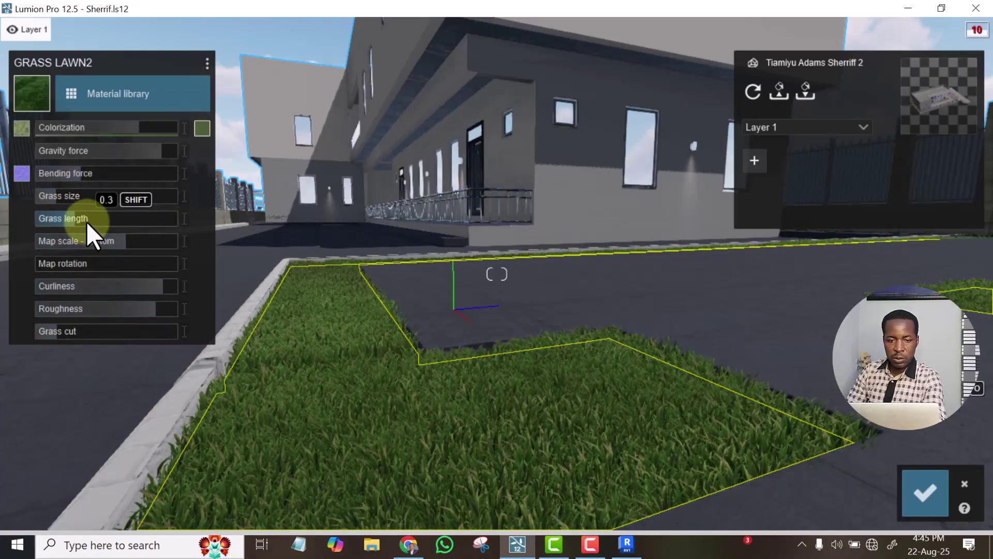
pyautogui.moveTo(78, 219); pyautogui.dragTo(88, 228)
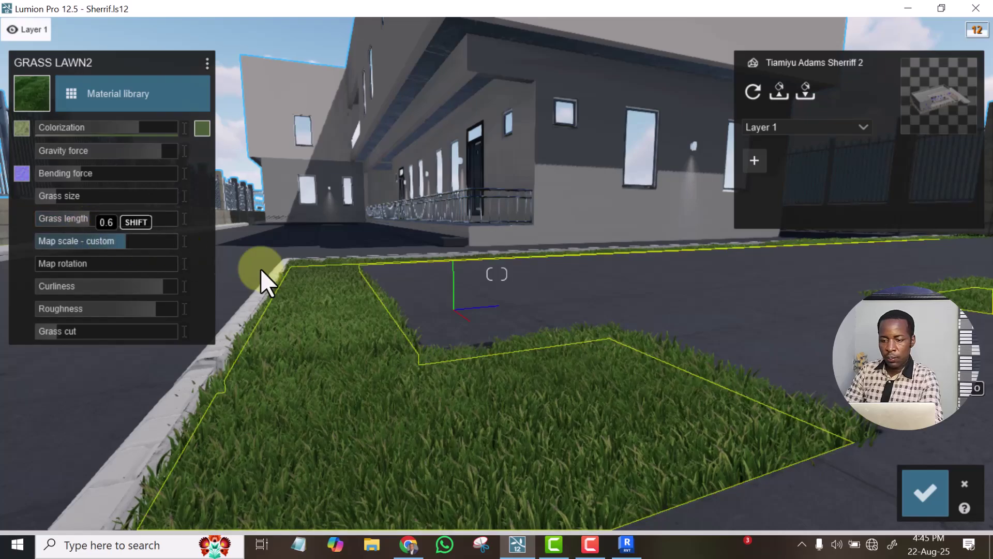
pyautogui.click(203, 129)
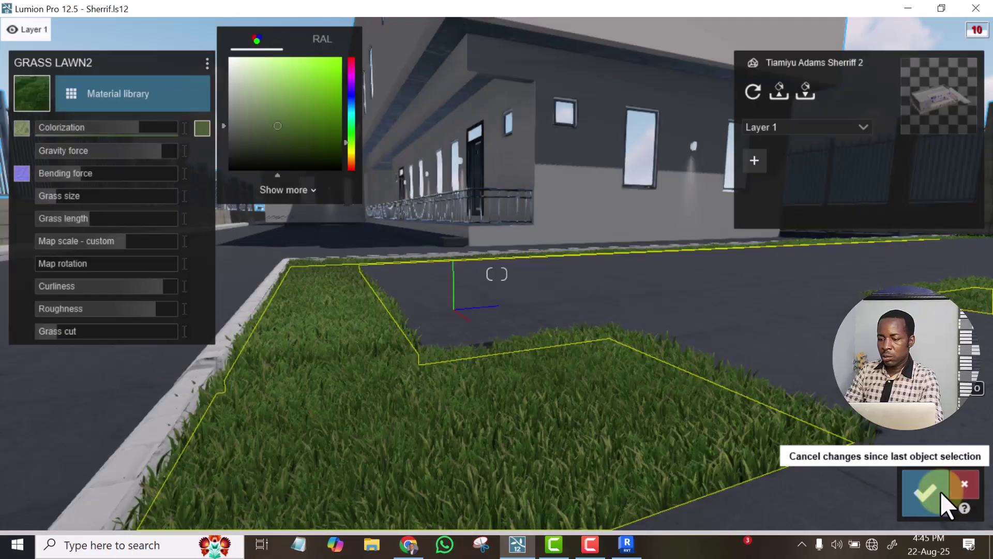
pyautogui.click(923, 489)
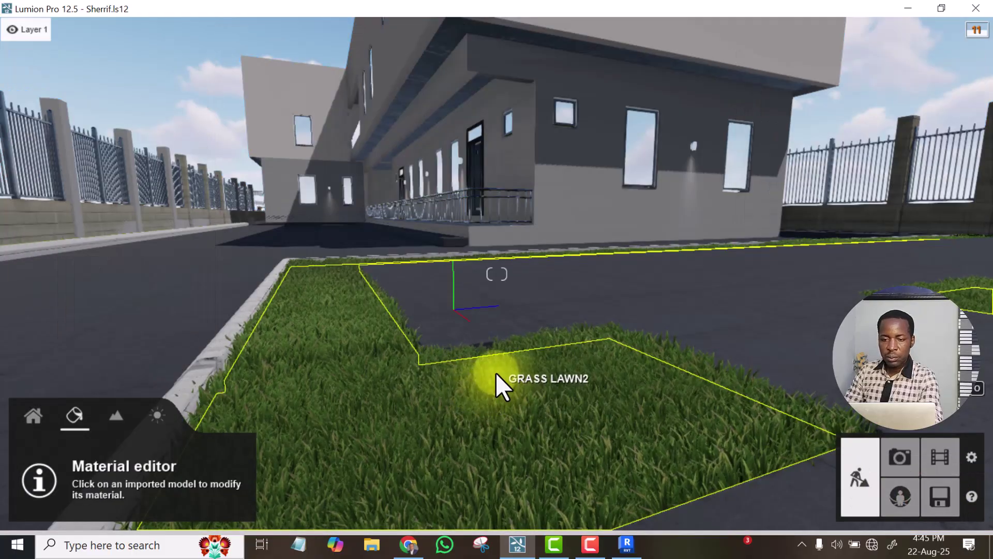
# Examine the finished front lawn strip and square grass beds from a distance and closer up, together with the building and driveway
pyautogui.press('s')
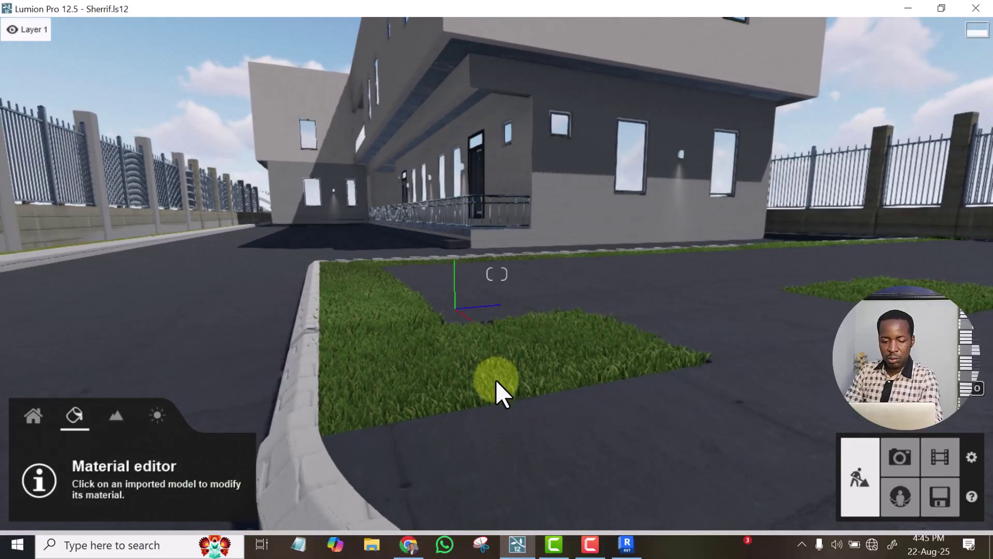
pyautogui.press('s')
pyautogui.press('q')
pyautogui.press('w')
pyautogui.press('s')
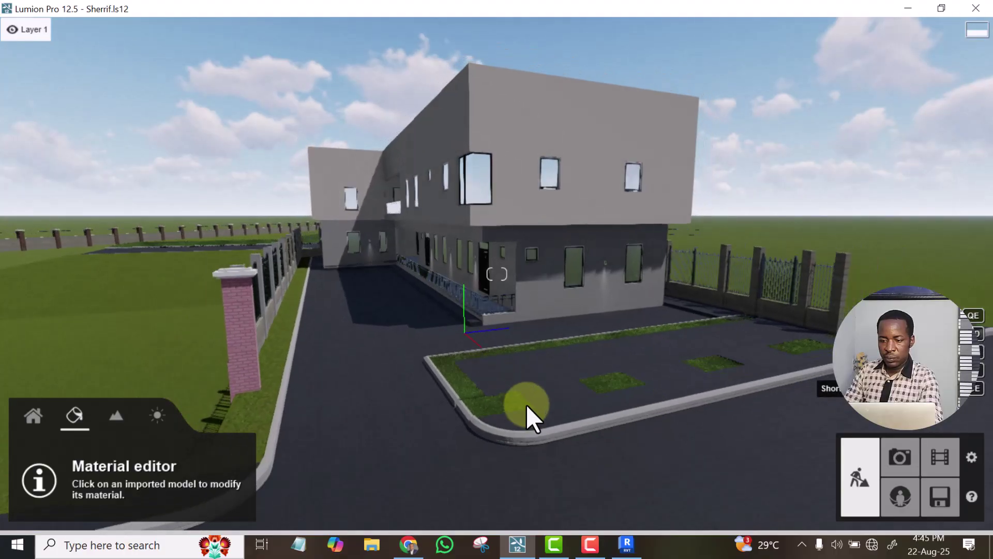
pyautogui.press('w')
pyautogui.press('w')
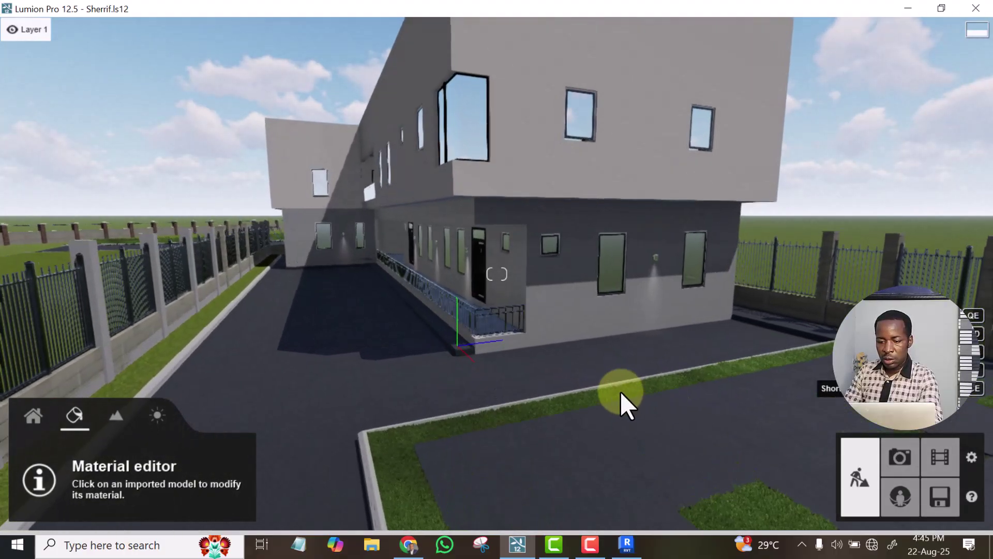
pyautogui.press('s')
pyautogui.press('s')
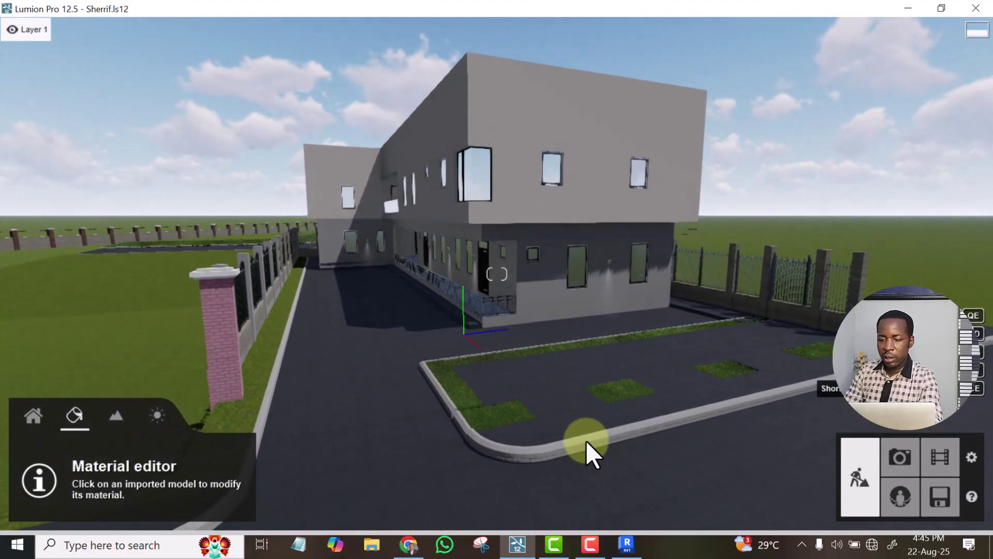
pyautogui.press('w')
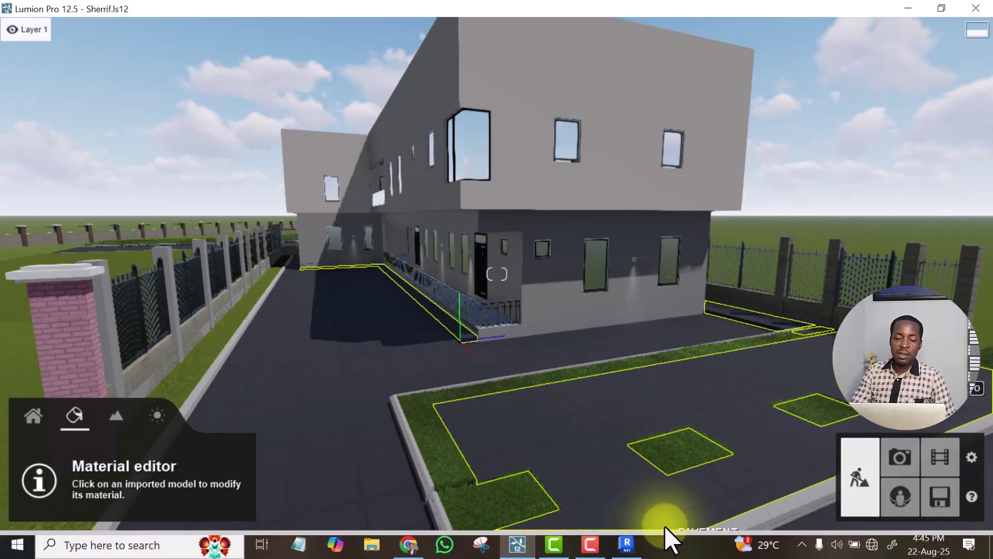
# Switch to Revit to view the building's 3D model with its front lawn, and return to the Lumion scene
pyautogui.click(627, 545)
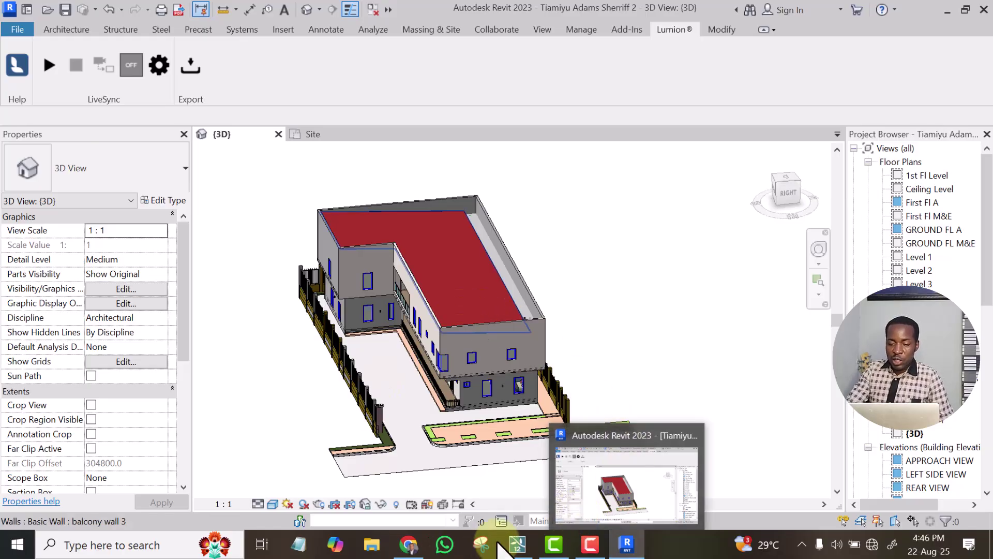
pyautogui.moveTo(514, 538)
pyautogui.moveTo(546, 519)
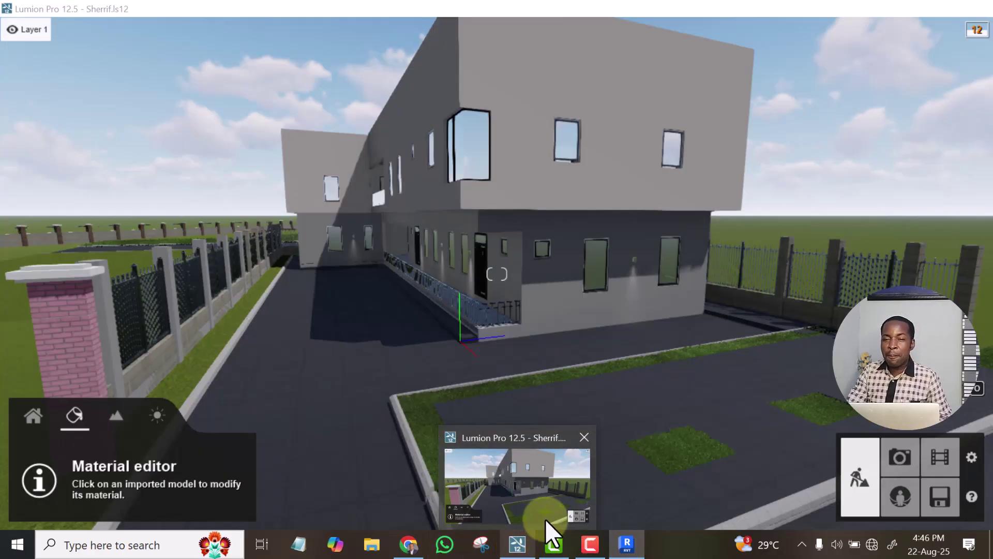